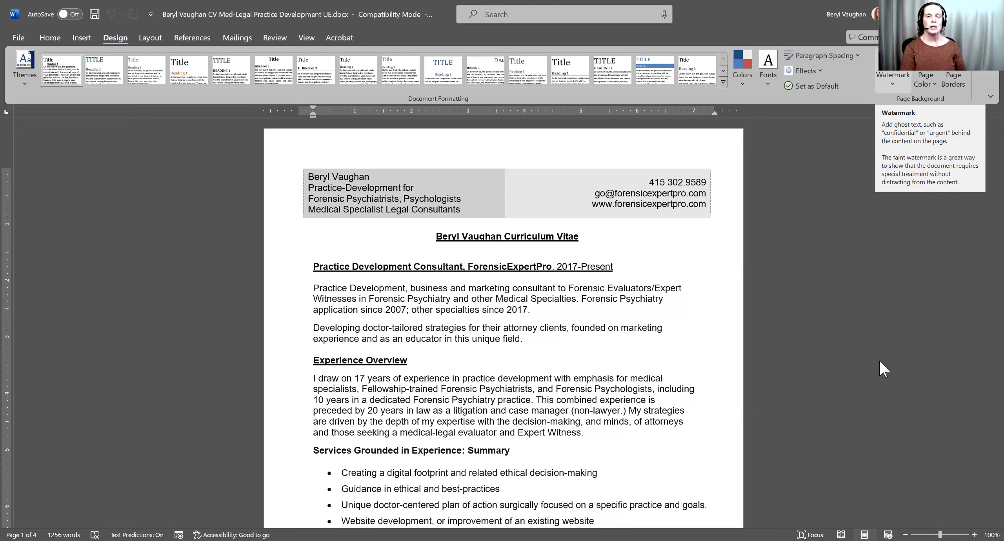
- Start a custom text watermark in Word reading 'Unretained Expert'
{"action": "left_click", "coordinate": [894, 79]}
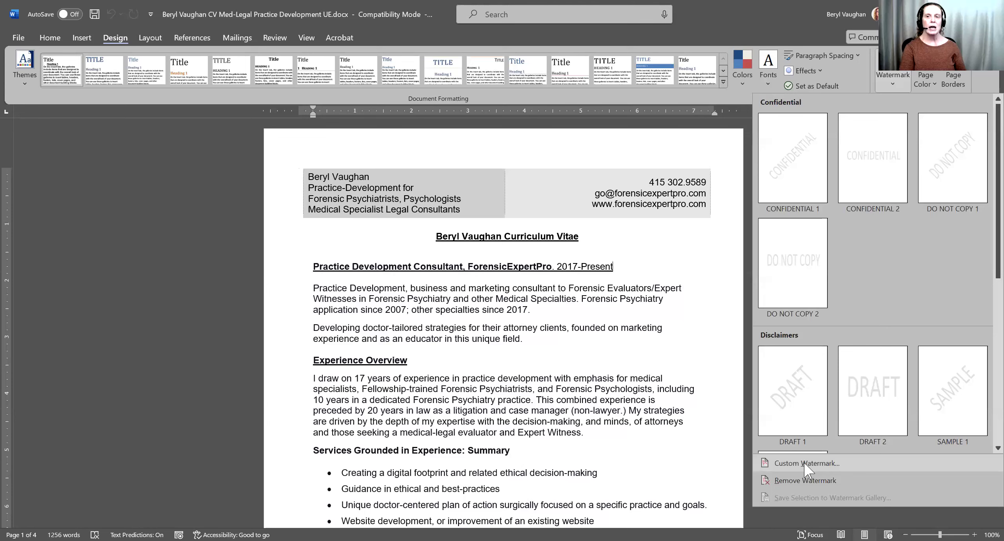
{"action": "left_click", "coordinate": [805, 464]}
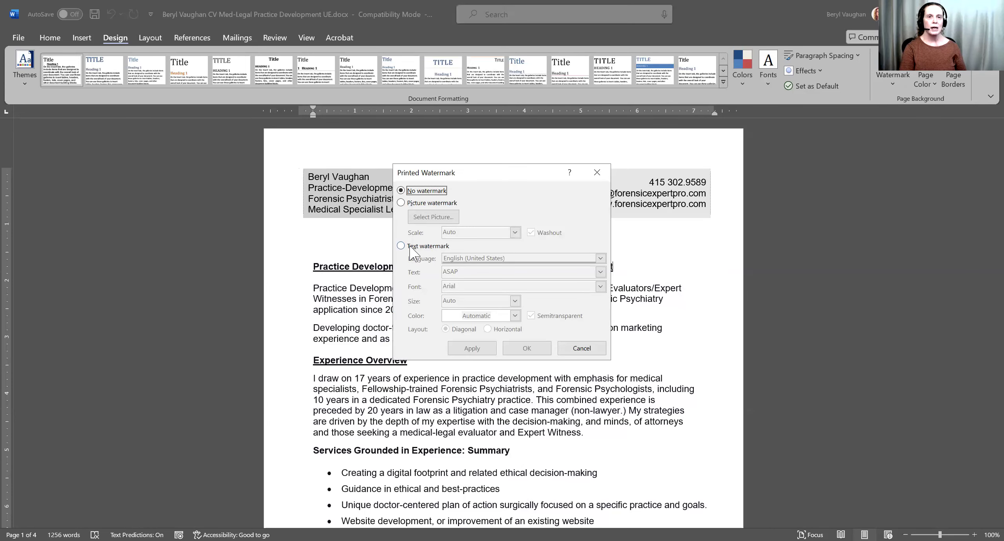
{"action": "left_click", "coordinate": [410, 247]}
{"action": "double_click", "coordinate": [477, 273]}
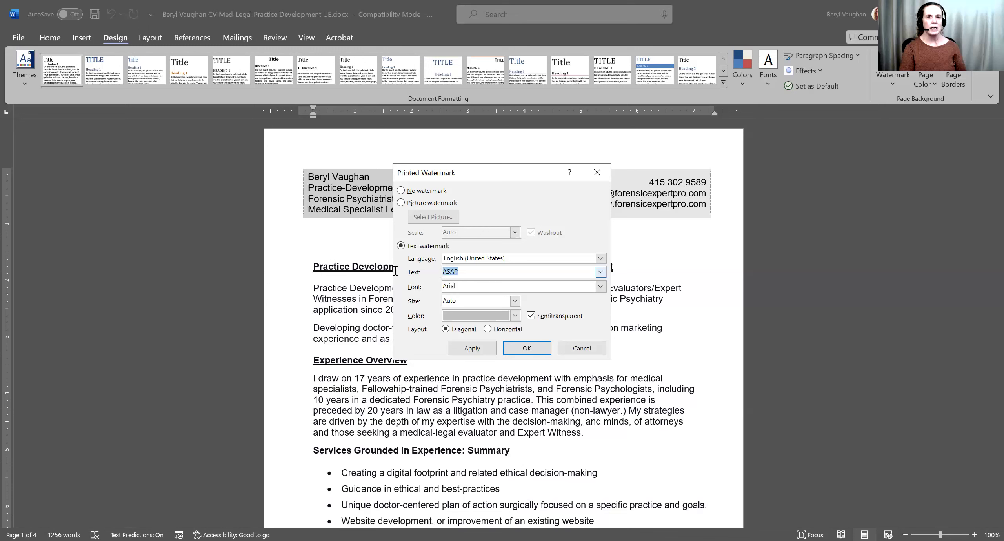
{"action": "type", "text": "Unretai"}
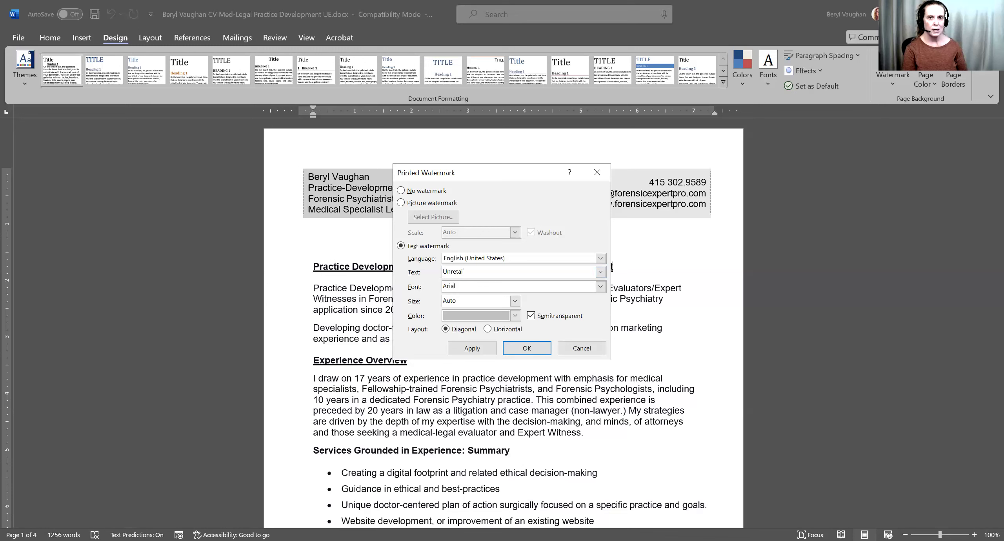
{"action": "type", "text": "ned Expert"}
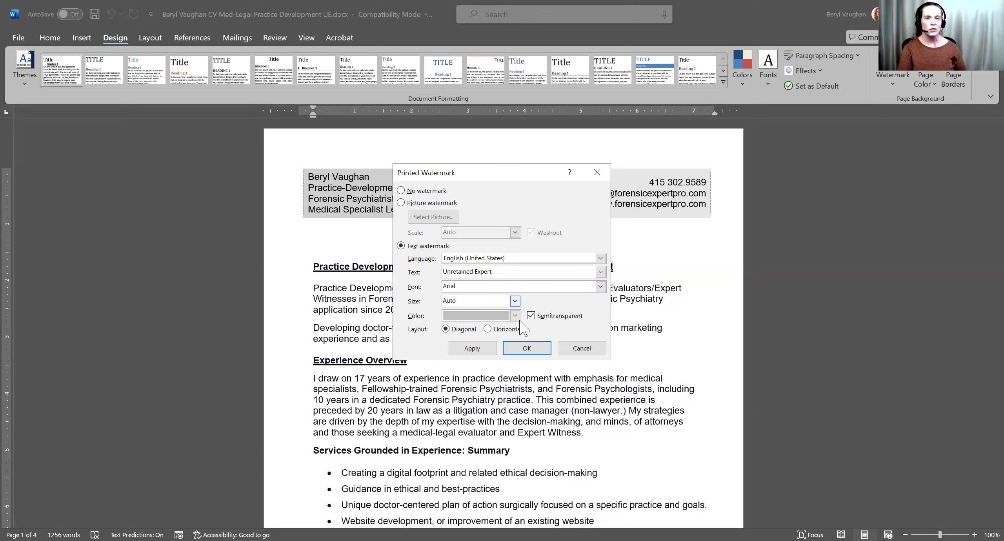
- Make the watermark size 72, semitransparent and grey, and apply it to the CV
{"action": "left_click", "coordinate": [515, 301]}
{"action": "scroll", "coordinate": [516, 353], "scroll_direction": "down", "scroll_amount": 3}
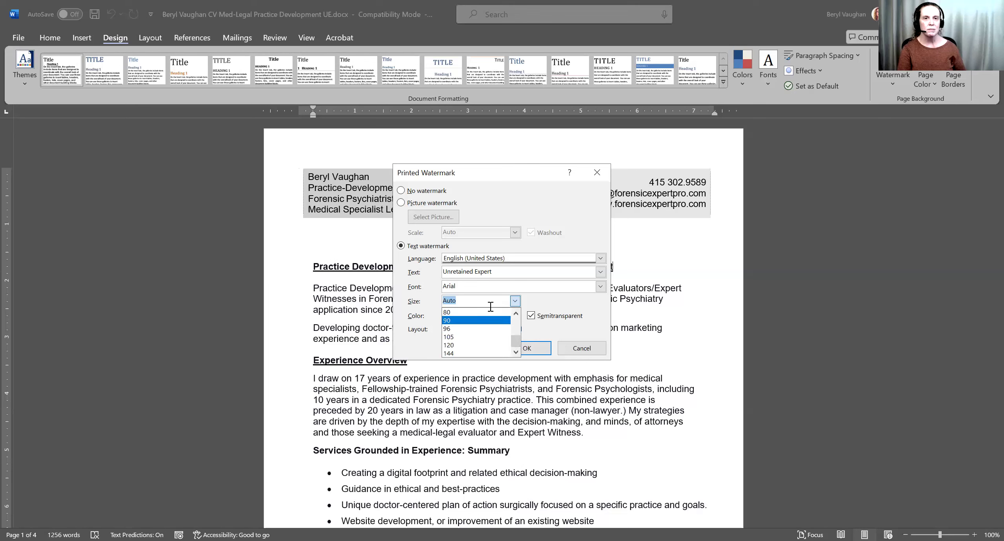
{"action": "left_click", "coordinate": [514, 313]}
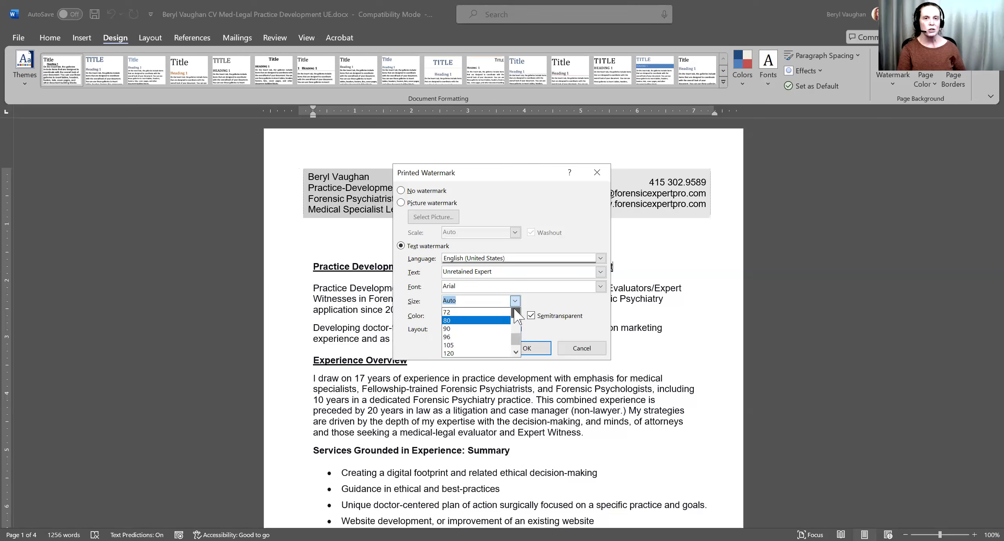
{"action": "left_click", "coordinate": [491, 313]}
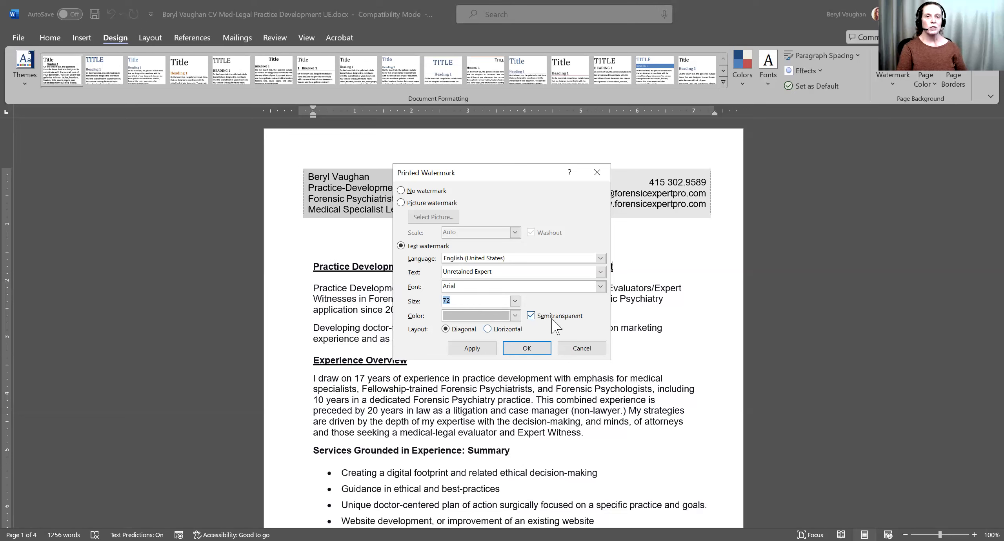
{"action": "left_click", "coordinate": [554, 319]}
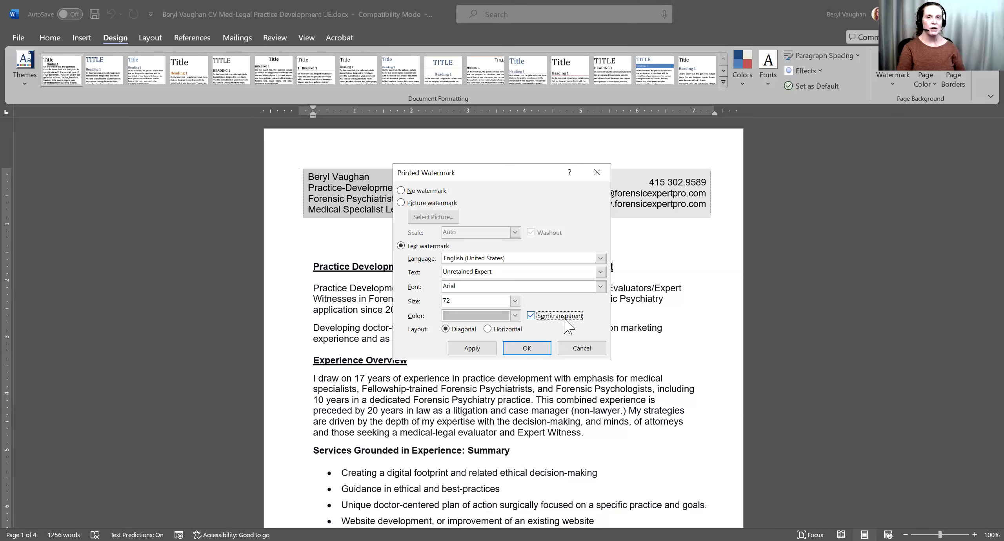
{"action": "left_click", "coordinate": [516, 317]}
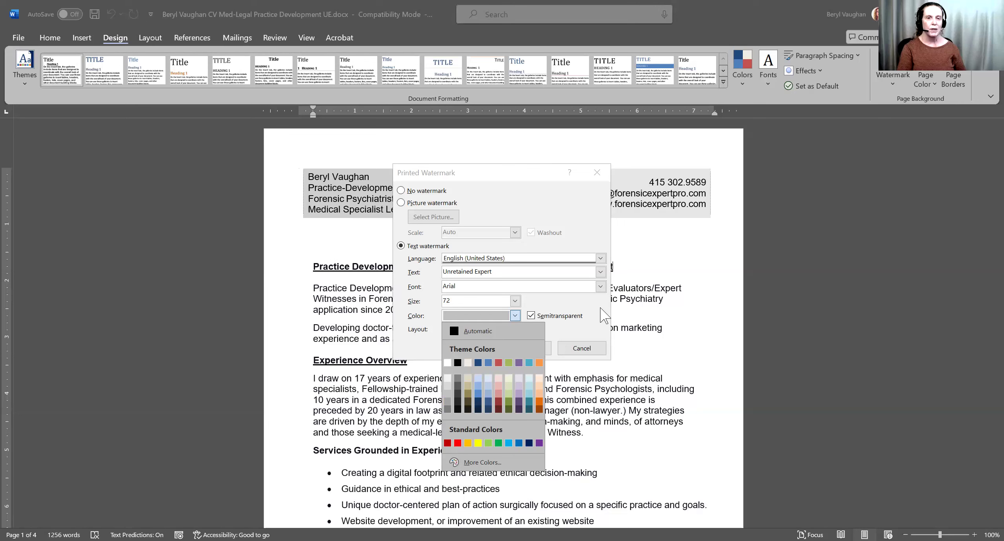
{"action": "left_click", "coordinate": [447, 385]}
{"action": "left_click", "coordinate": [472, 348]}
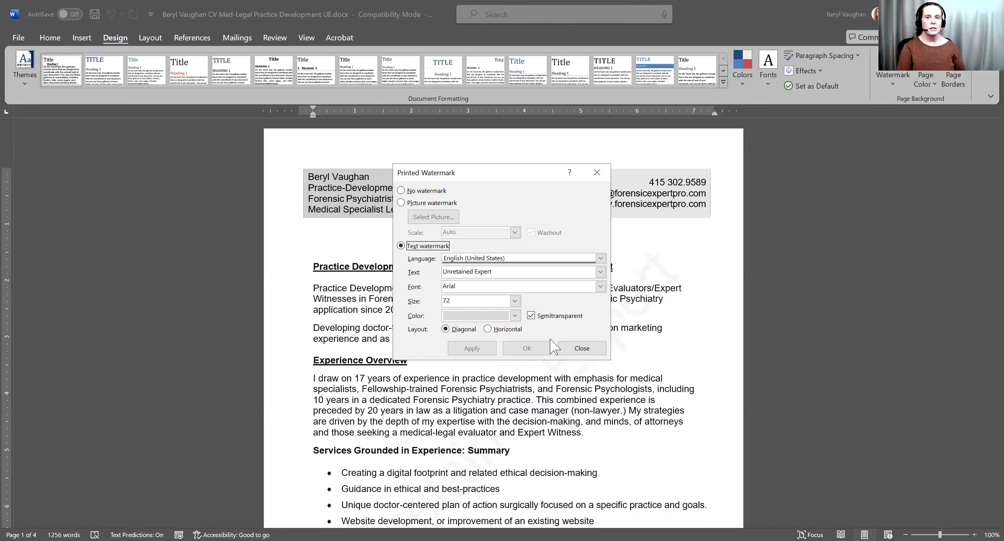
{"action": "left_click", "coordinate": [572, 353]}
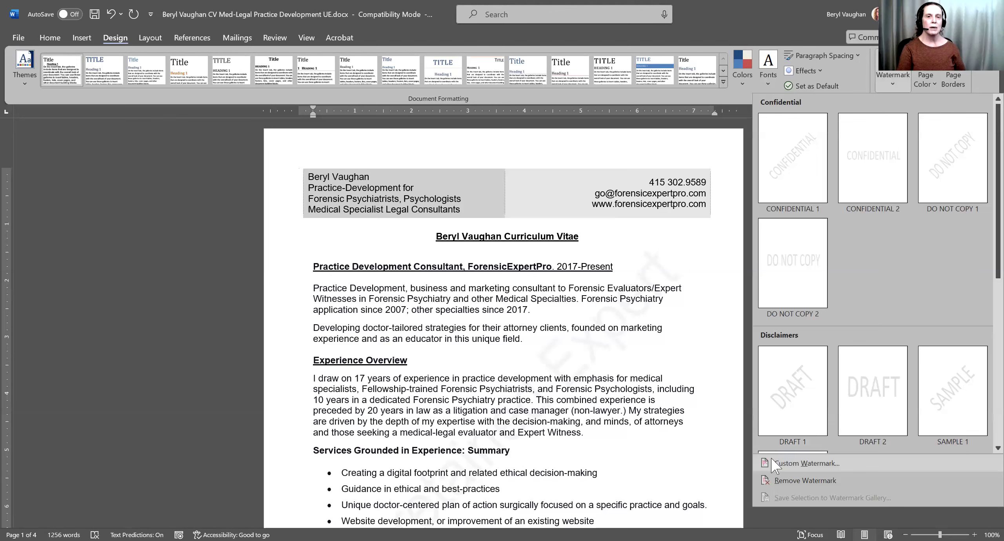
- Change the Unretained Expert watermark colour to a darker grey and apply it
{"action": "left_click", "coordinate": [800, 463]}
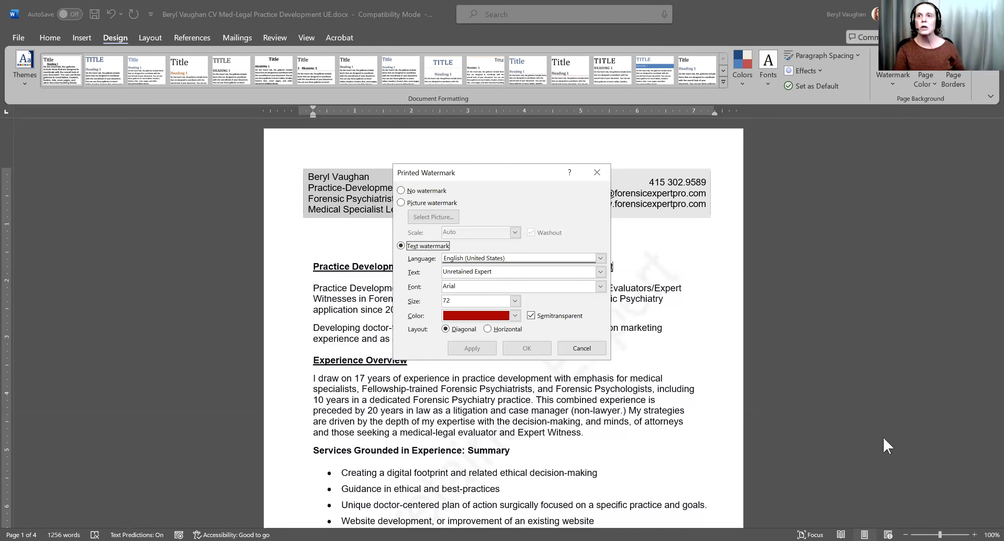
{"action": "left_click", "coordinate": [891, 67]}
{"action": "left_click", "coordinate": [891, 58]}
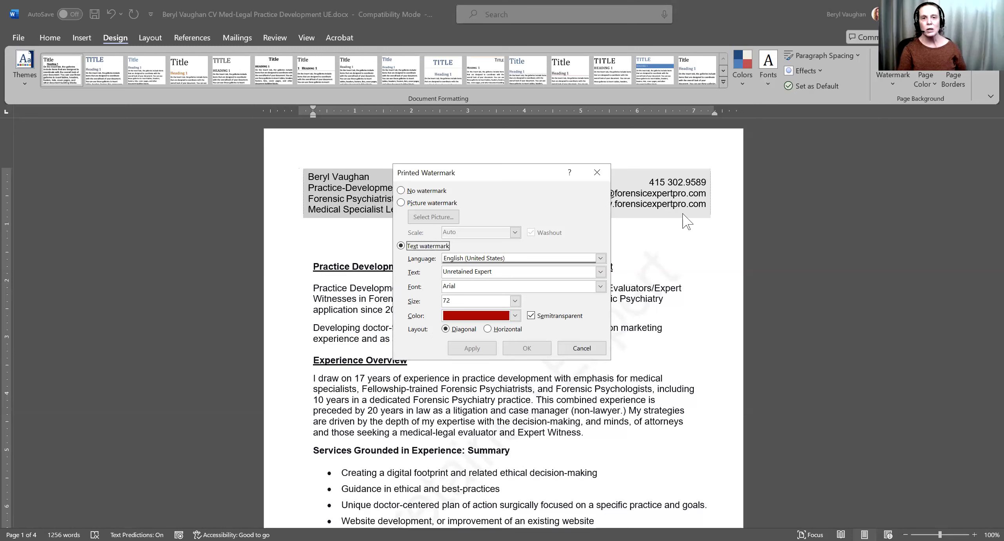
{"action": "left_click", "coordinate": [515, 316]}
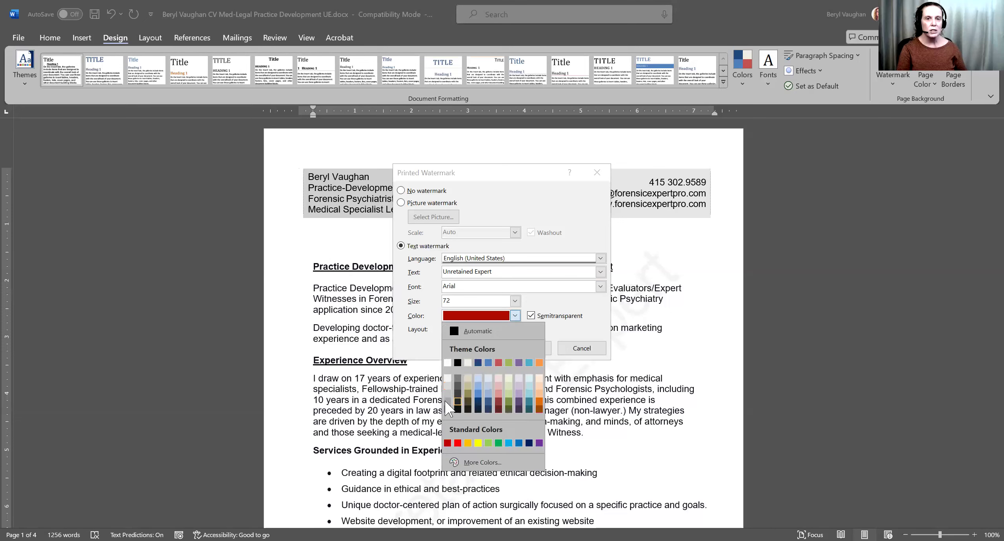
{"action": "left_click", "coordinate": [448, 400]}
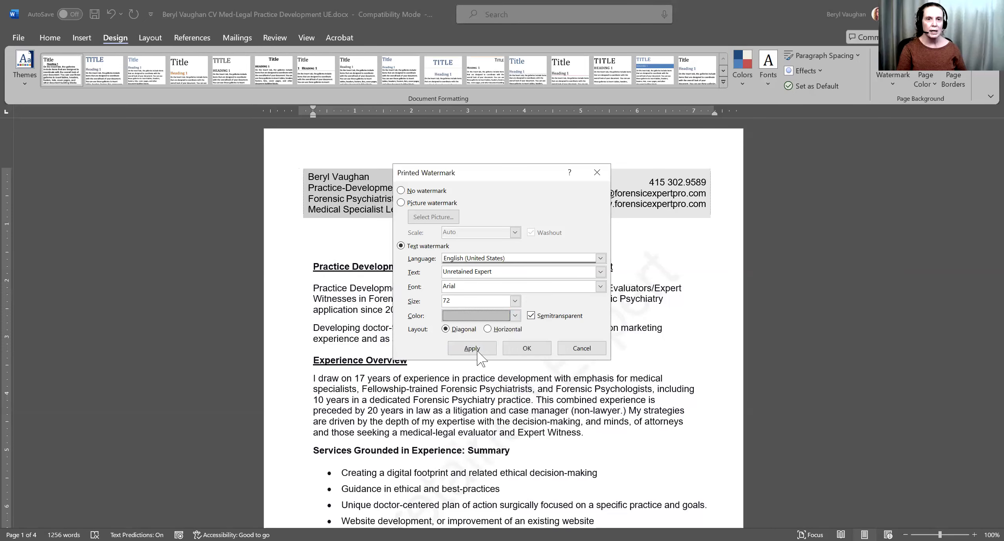
{"action": "left_click", "coordinate": [479, 351]}
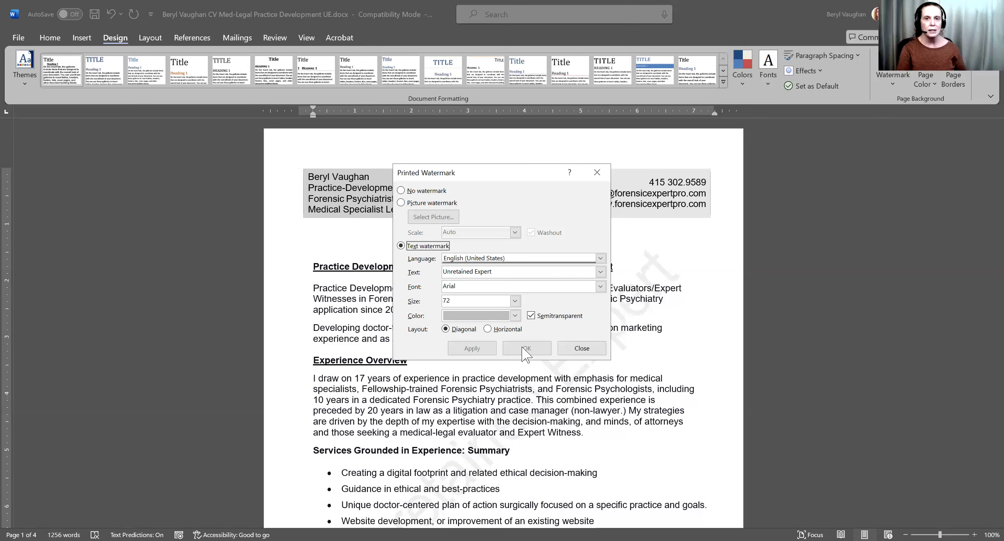
{"action": "left_click", "coordinate": [583, 349]}
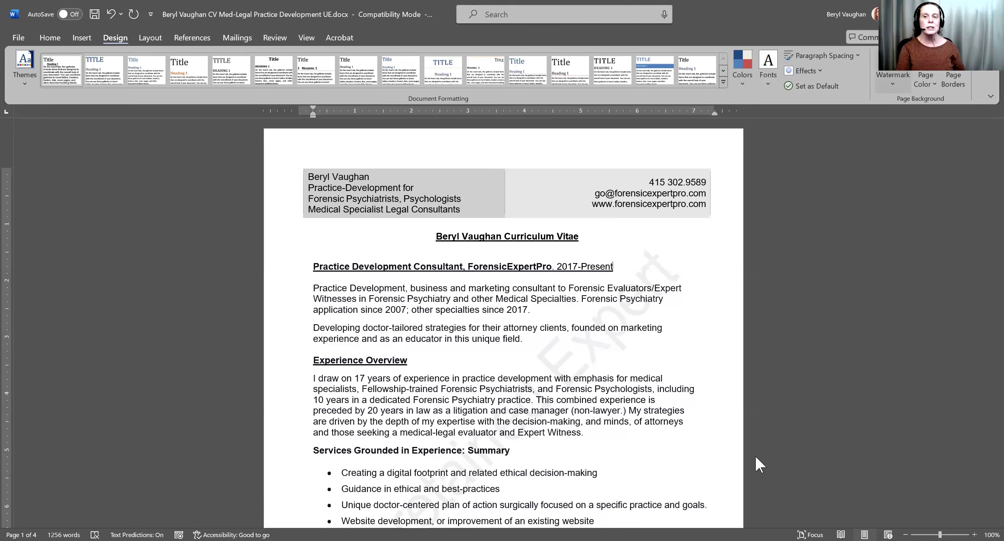
- Cancel the reopened watermark settings and undo the watermark with Ctrl+Z
{"action": "left_click", "coordinate": [893, 78]}
{"action": "left_click", "coordinate": [792, 465]}
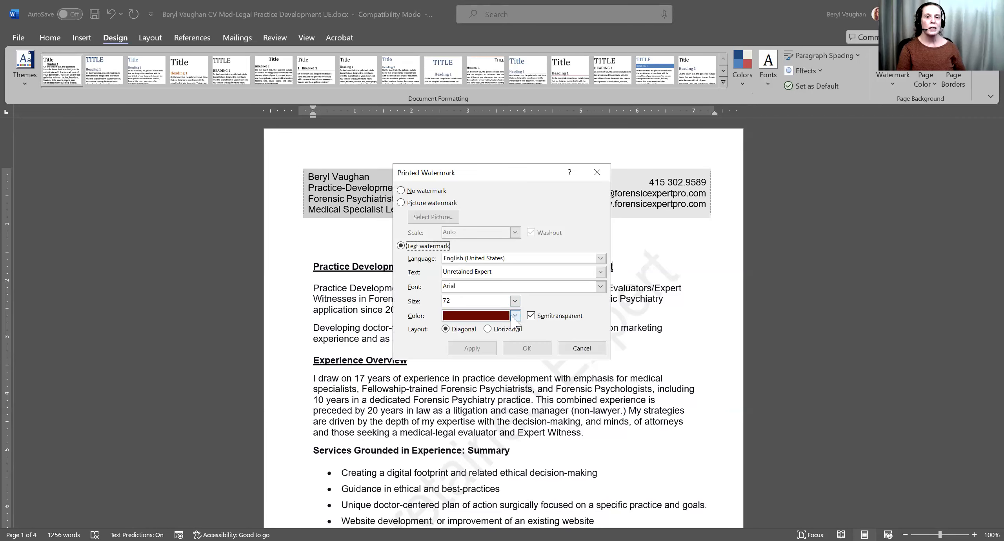
{"action": "left_click", "coordinate": [515, 316]}
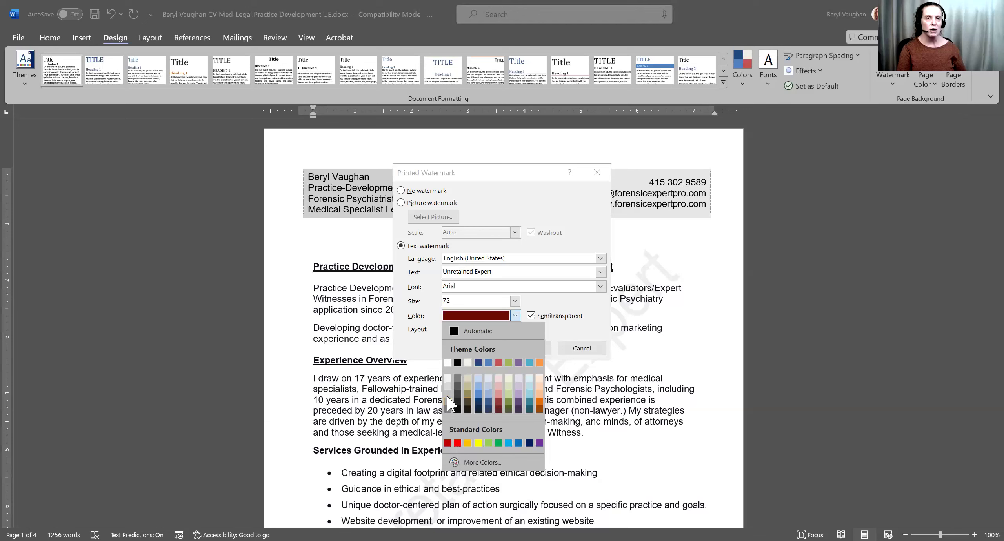
{"action": "left_click", "coordinate": [592, 351]}
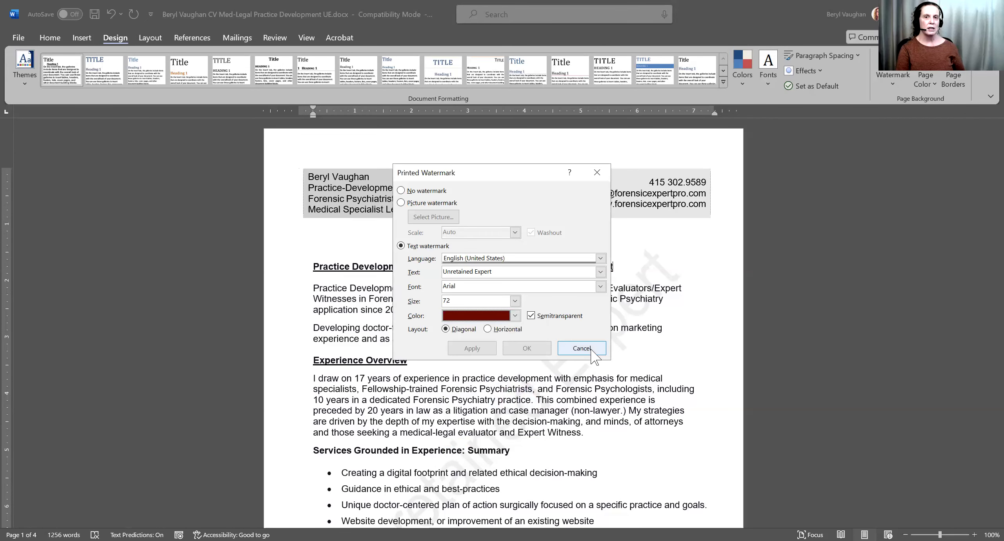
{"action": "left_click", "coordinate": [574, 351]}
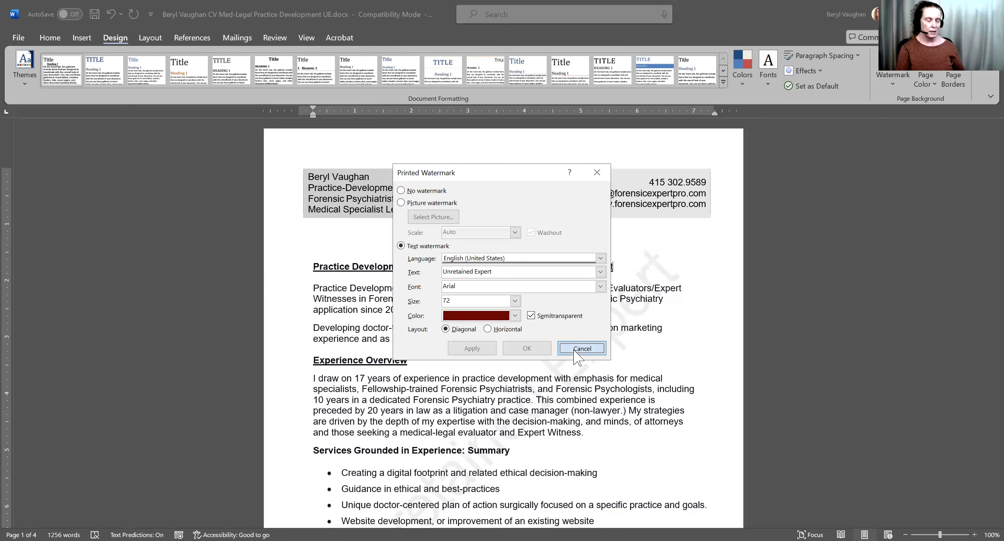
{"action": "key", "text": "ctrl+z"}
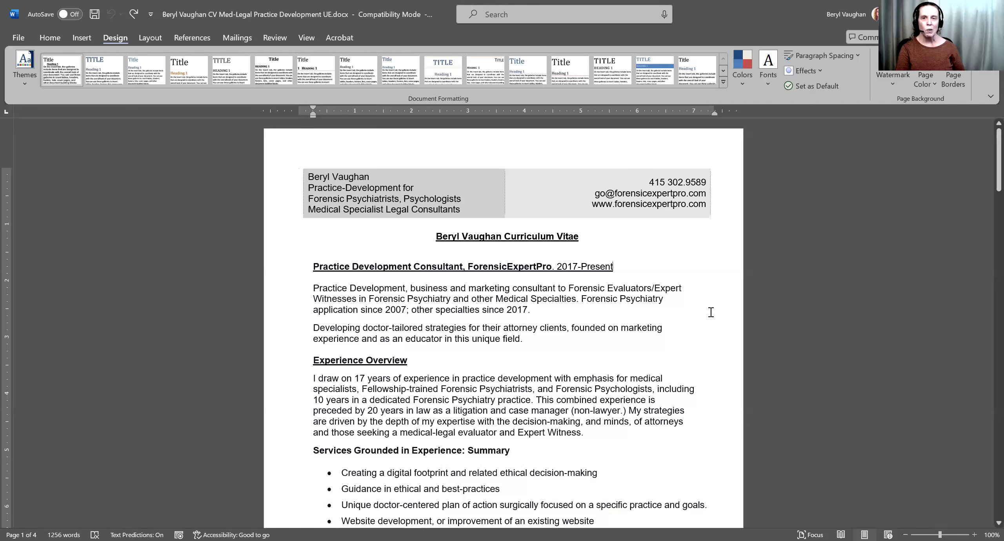
- Bring up Word's Save Adobe PDF File As dialog for the CV from the File menu
{"action": "left_click", "coordinate": [18, 41]}
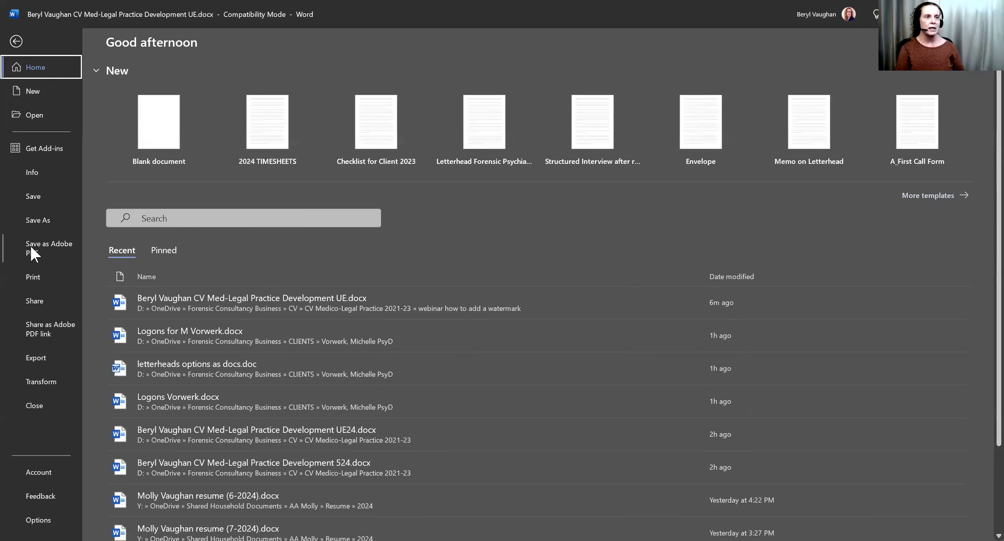
{"action": "left_click", "coordinate": [30, 245]}
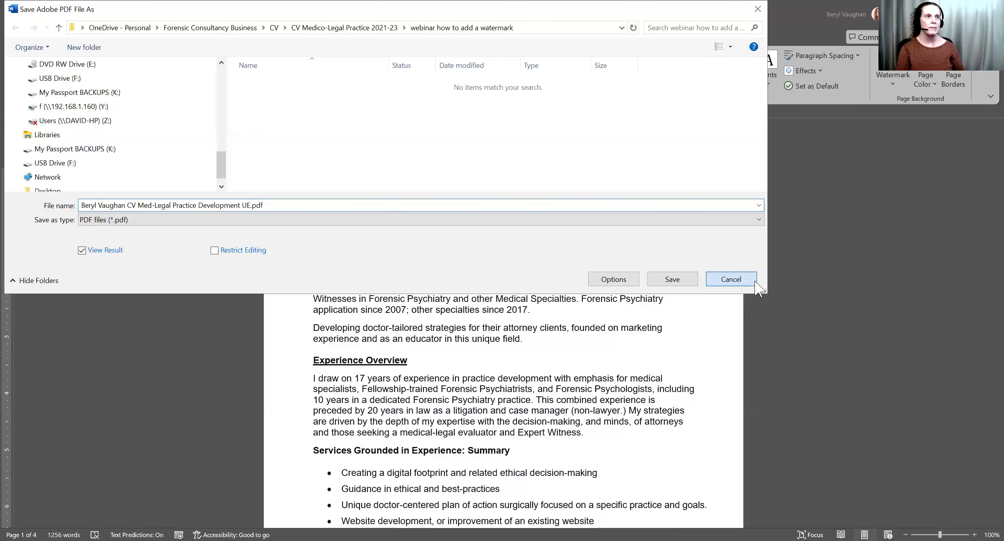
{"action": "key", "text": "Escape"}
{"action": "left_click", "coordinate": [16, 39]}
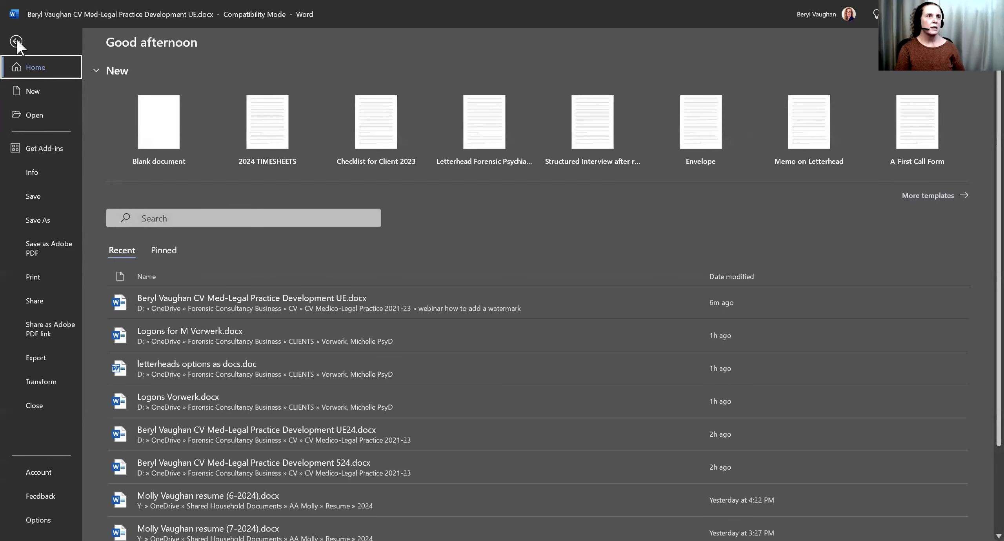
{"action": "left_click", "coordinate": [15, 41]}
{"action": "left_click", "coordinate": [19, 40]}
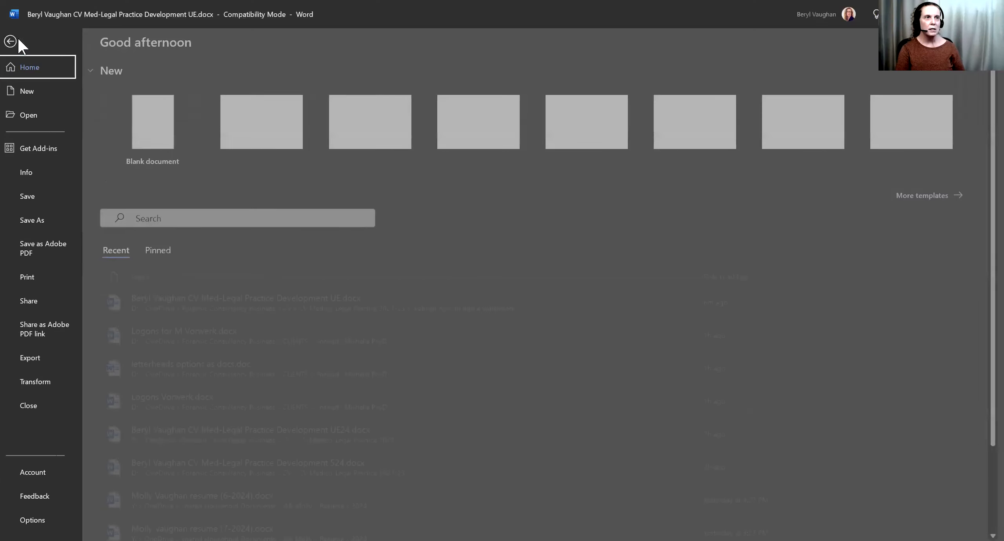
{"action": "left_click", "coordinate": [45, 251]}
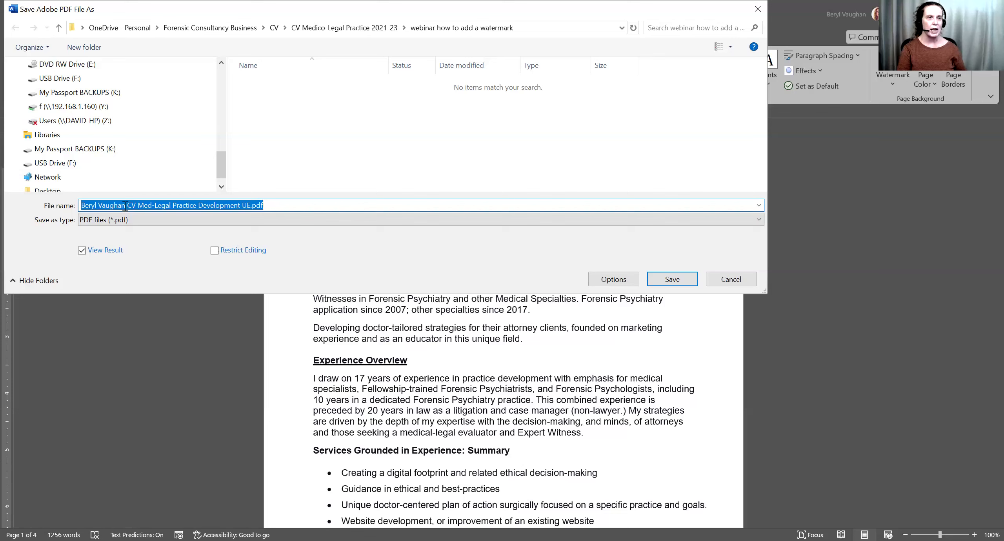
- Save the CV as a PDF under its proposed Med-Legal file name ending in 'UE.pdf'
{"action": "left_click_drag", "start_coordinate": [139, 206], "coordinate": [173, 205]}
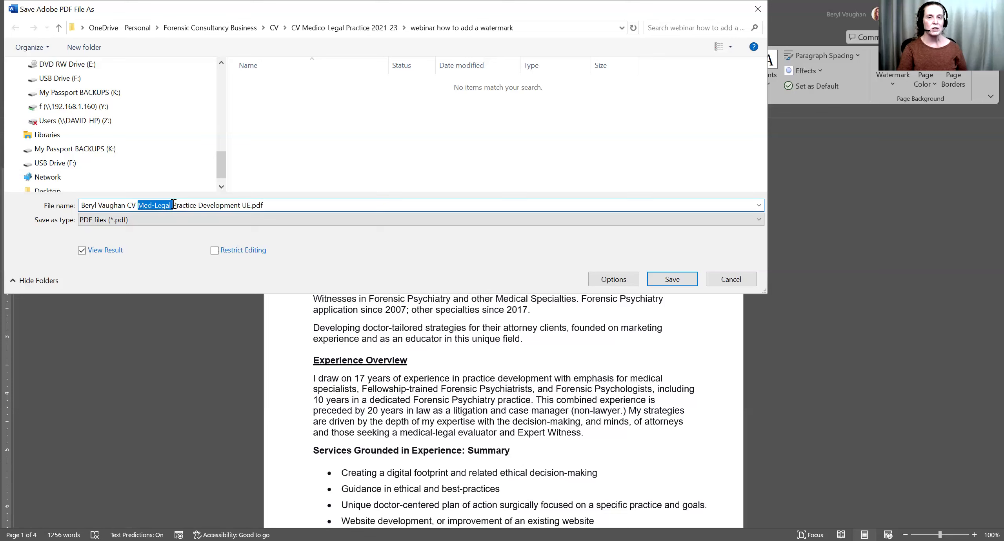
{"action": "left_click_drag", "start_coordinate": [242, 206], "coordinate": [250, 202]}
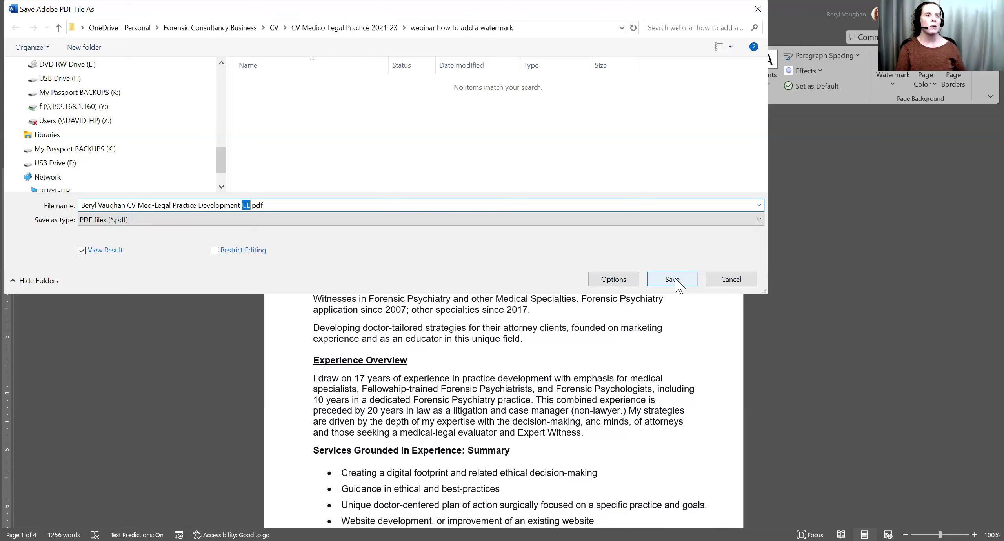
{"action": "left_click", "coordinate": [676, 281]}
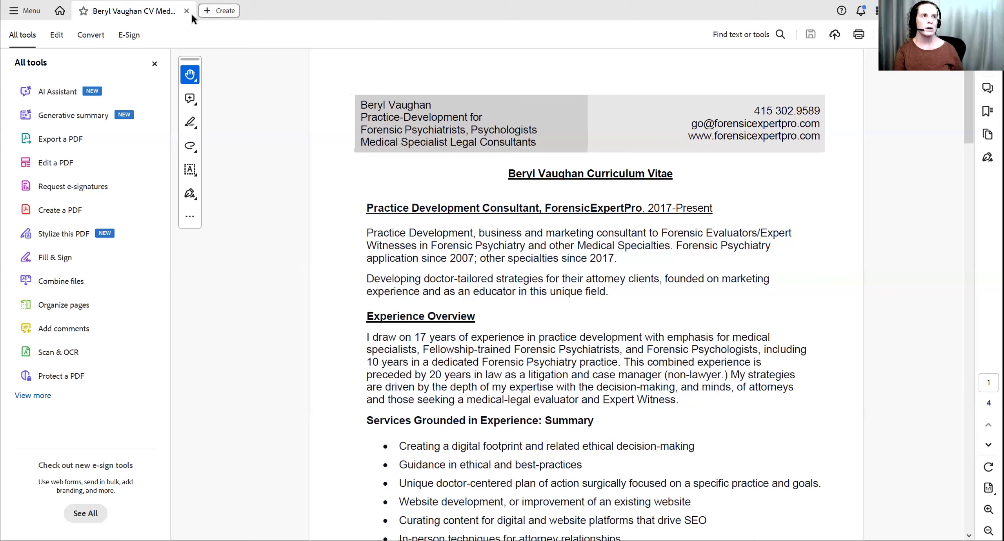
- Open Acrobat's Edit a PDF tools and expand the full Add Content list
{"action": "left_click", "coordinate": [24, 34]}
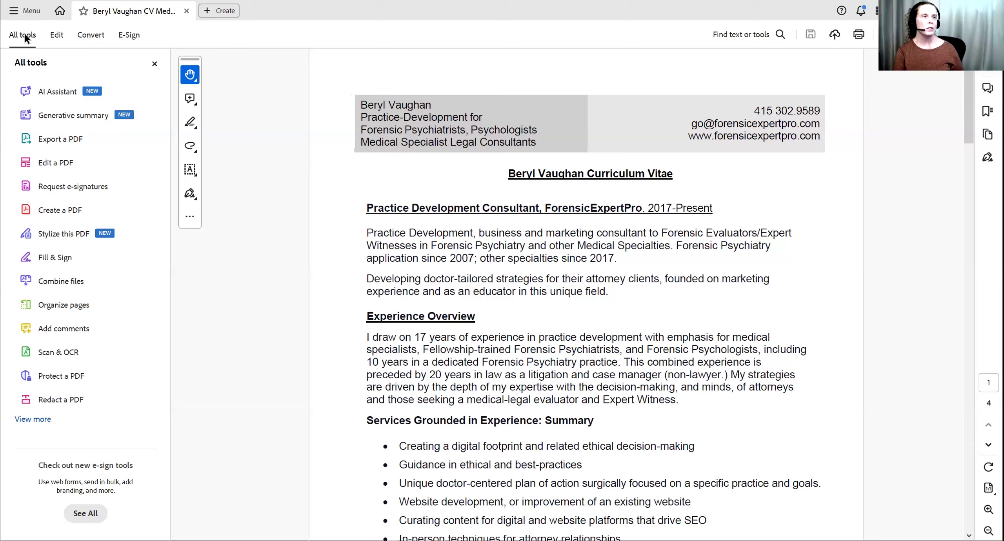
{"action": "left_click", "coordinate": [45, 164]}
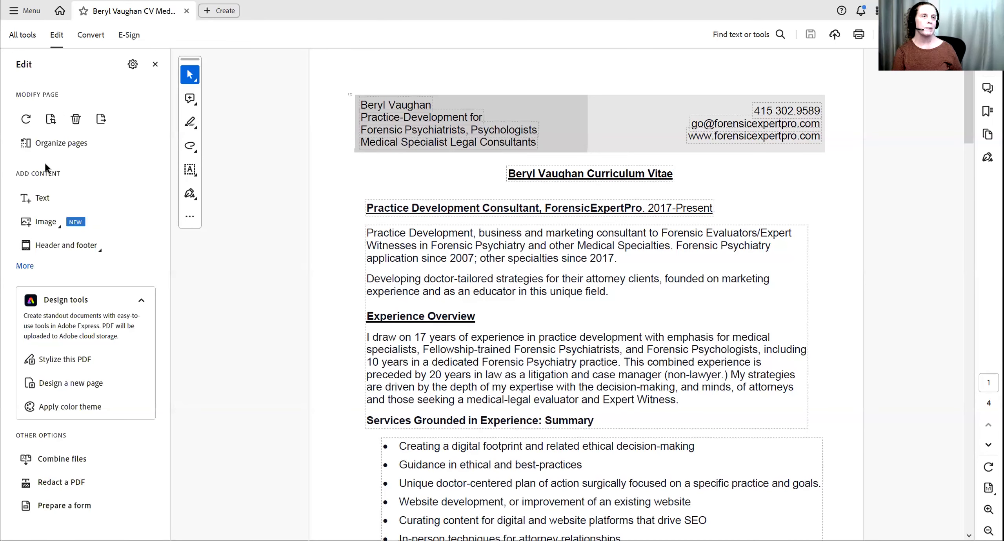
{"action": "left_click", "coordinate": [25, 266]}
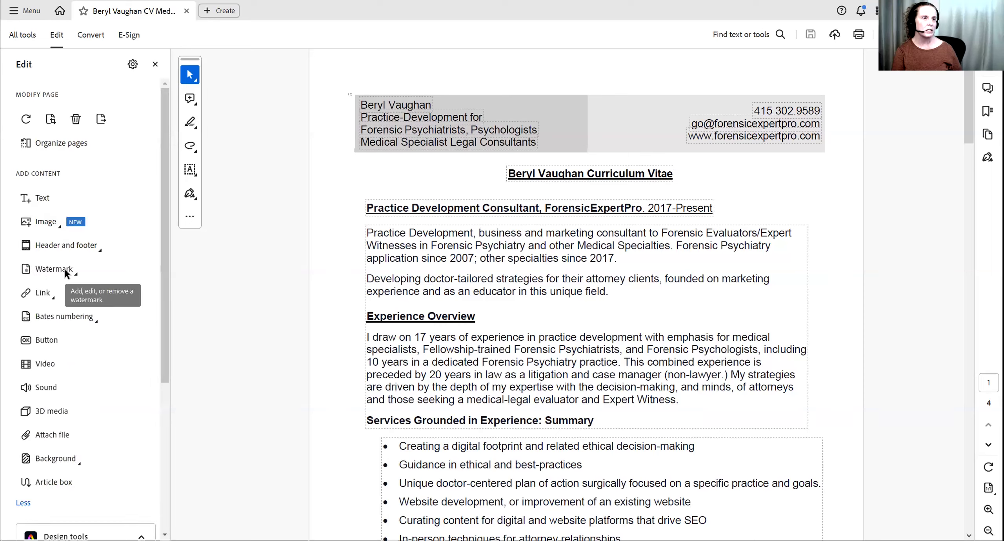
- Add a new Acrobat watermark with the text 'Unretained Expert' at size 72
{"action": "left_click", "coordinate": [65, 271]}
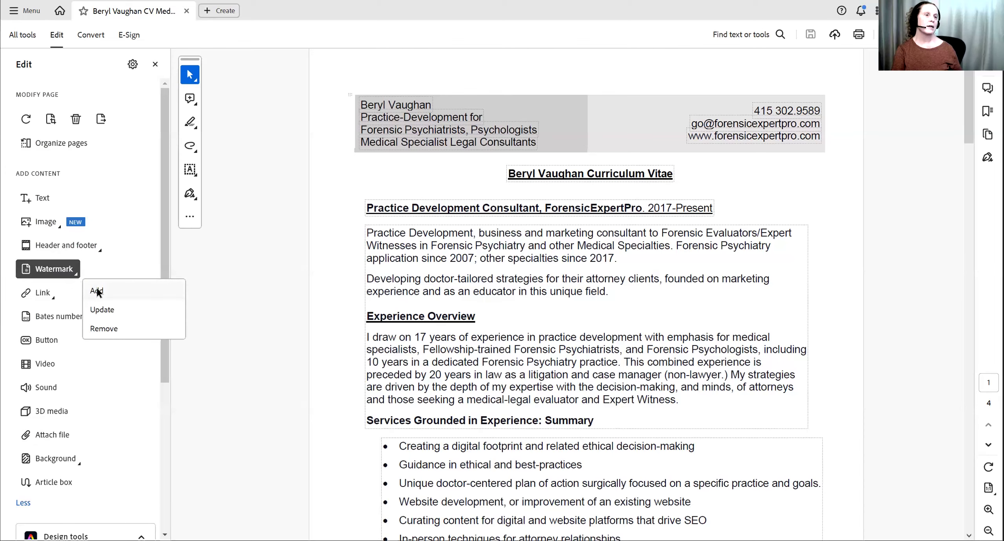
{"action": "left_click", "coordinate": [97, 292]}
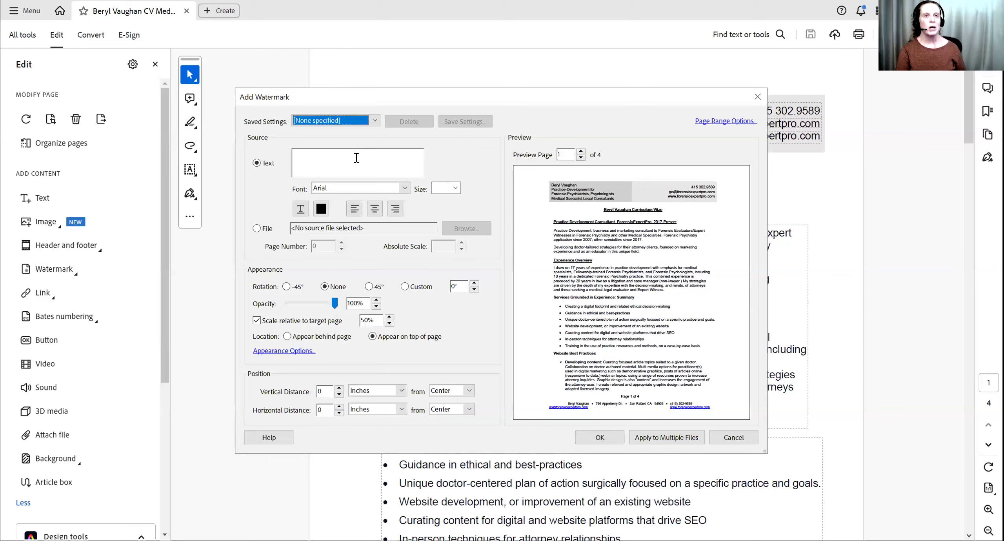
{"action": "left_click", "coordinate": [359, 157]}
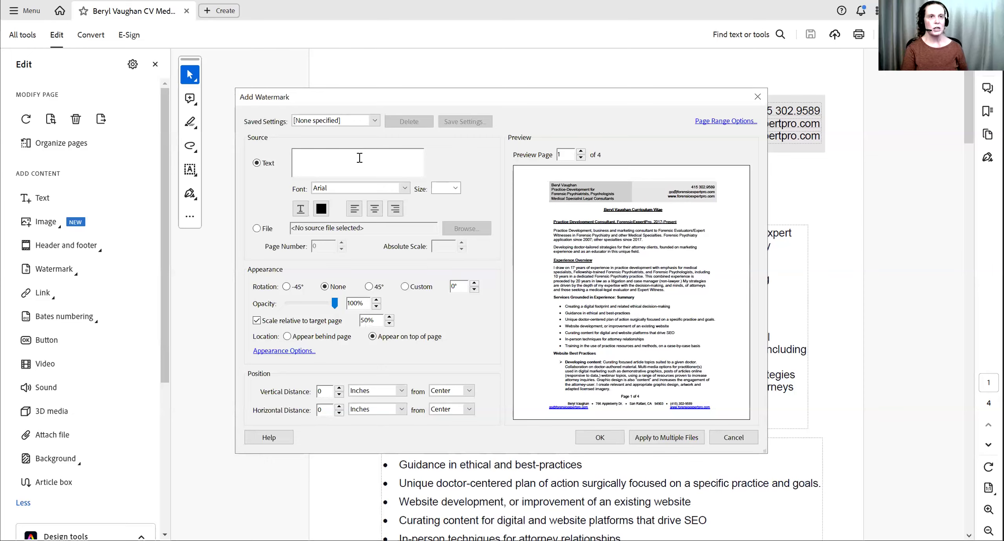
{"action": "type", "text": "Un"}
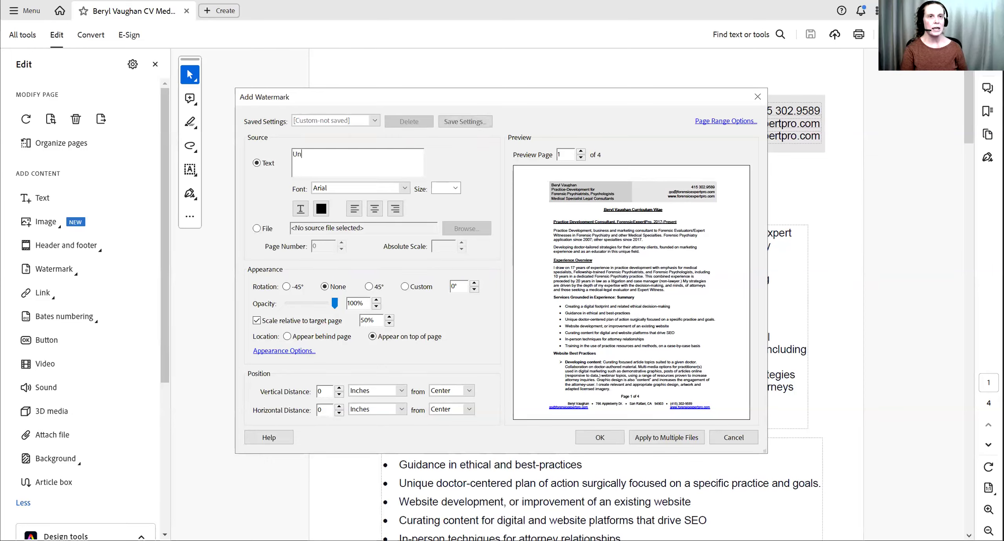
{"action": "type", "text": "retained Expert"}
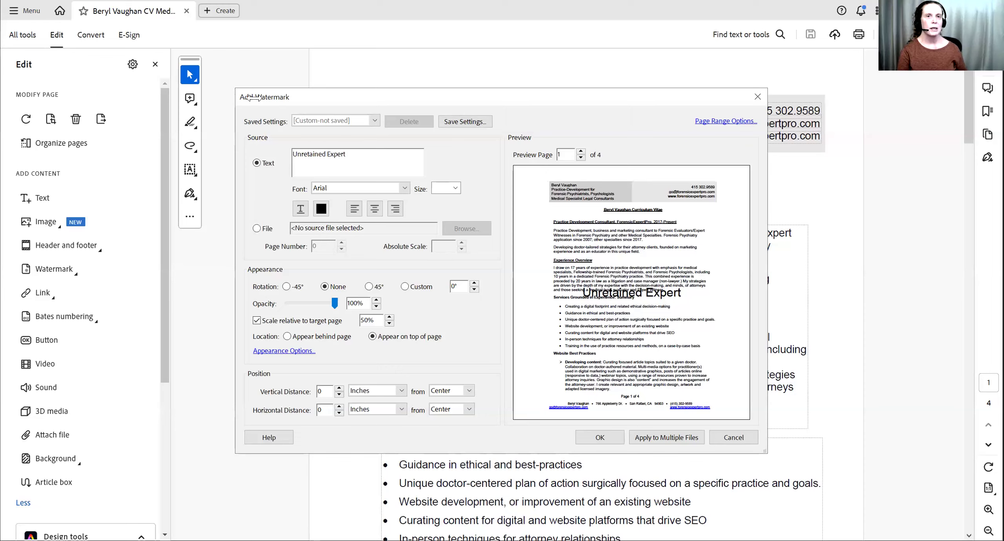
{"action": "left_click", "coordinate": [436, 189]}
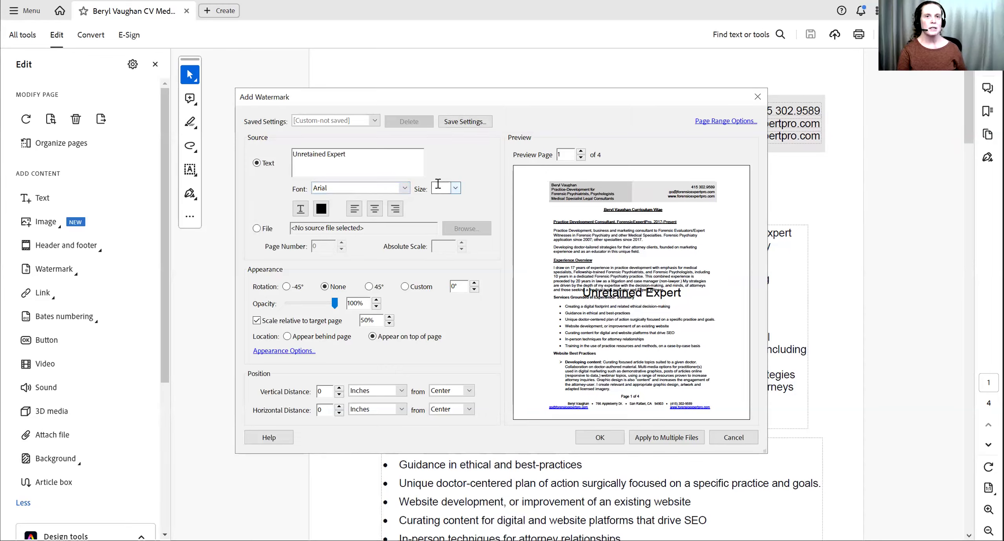
{"action": "type", "text": "72"}
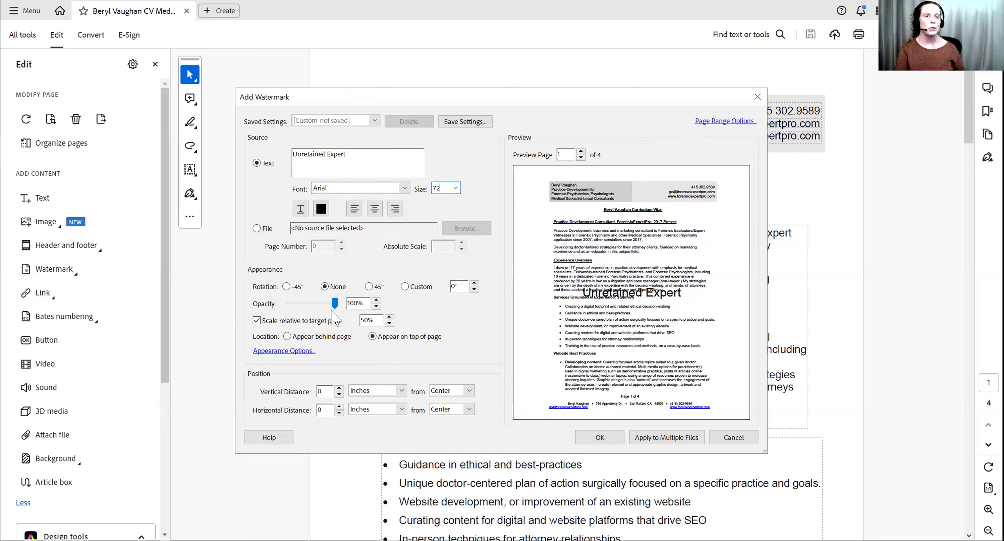
- Rotate the watermark 45°, set its opacity to 14% and apply it to the CV
{"action": "left_click", "coordinate": [368, 286]}
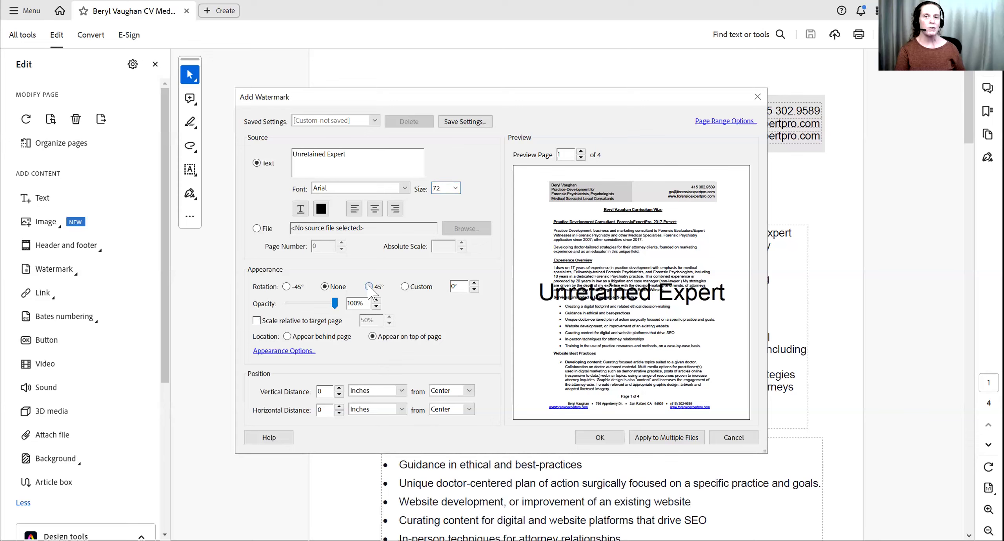
{"action": "left_click", "coordinate": [369, 287]}
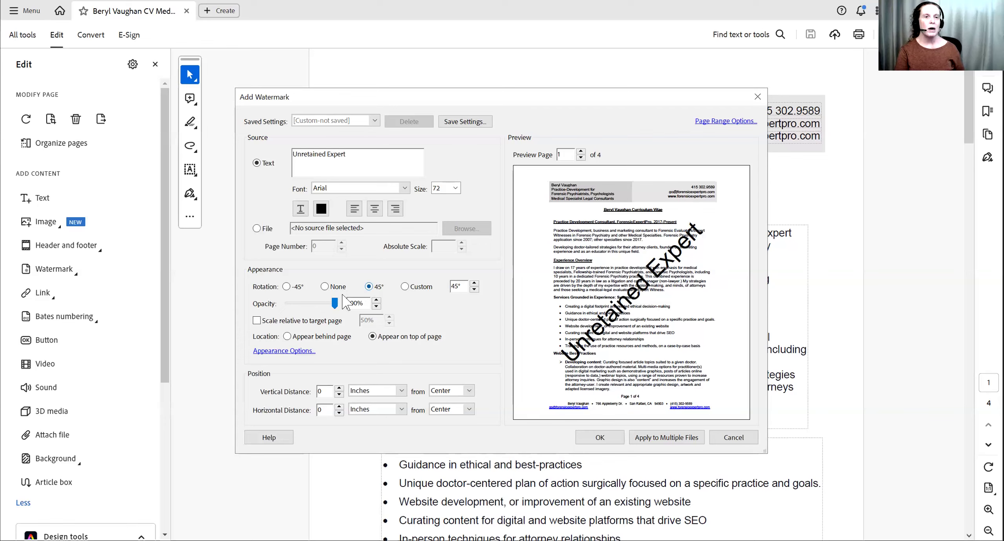
{"action": "mouse_move", "coordinate": [334, 302]}
{"action": "left_mouse_down"}
{"action": "mouse_move", "coordinate": [289, 301]}
{"action": "mouse_move", "coordinate": [350, 300]}
{"action": "left_mouse_up"}
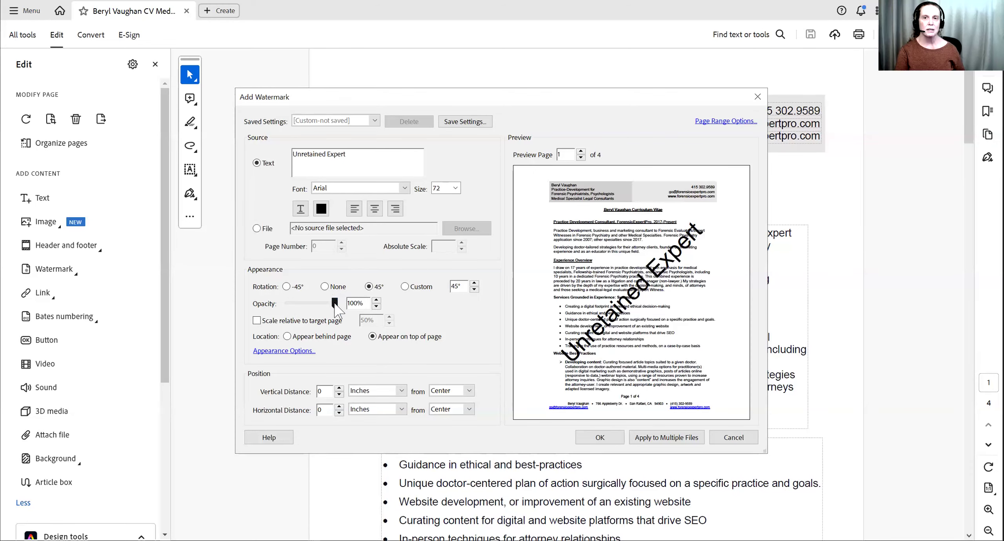
{"action": "left_click_drag", "start_coordinate": [336, 307], "coordinate": [294, 305]}
{"action": "left_click", "coordinate": [300, 304]}
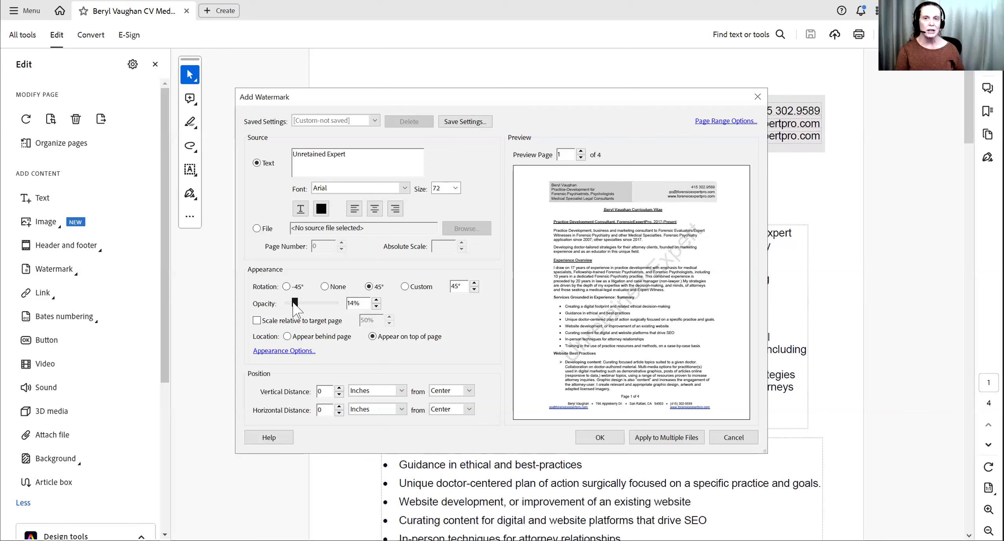
{"action": "left_click_drag", "start_coordinate": [294, 305], "coordinate": [295, 305]}
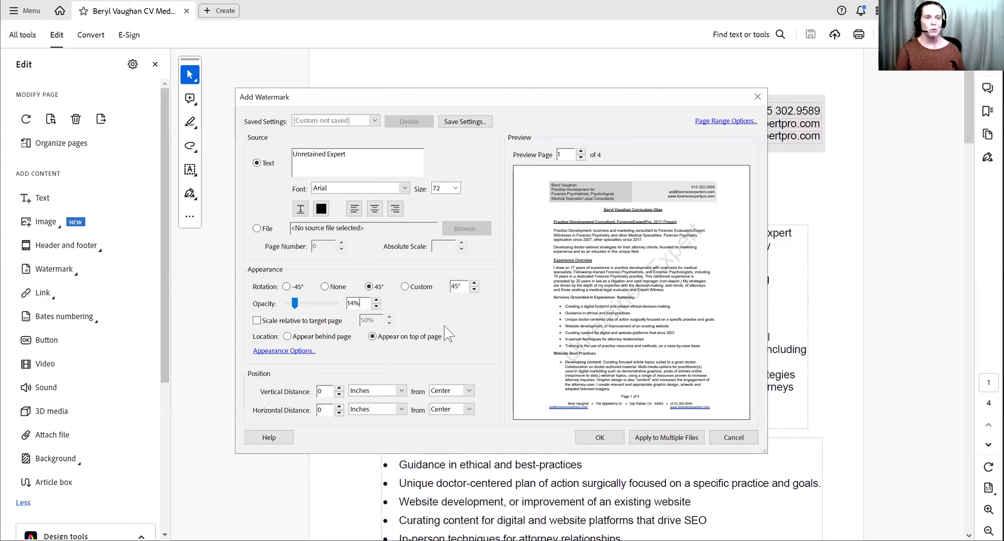
{"action": "left_click", "coordinate": [606, 435]}
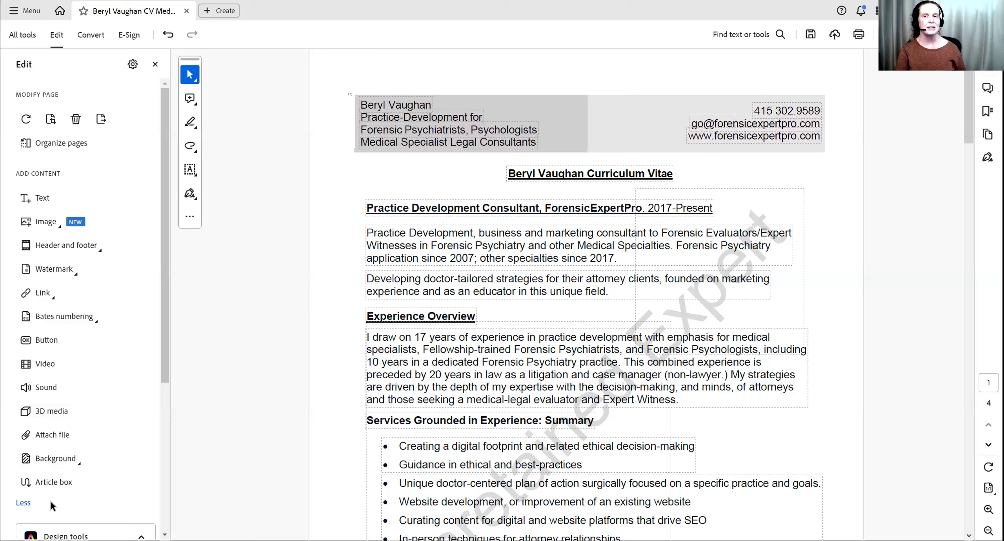
- Update the existing watermark, lowering its opacity from 14% to 10%
{"action": "left_click", "coordinate": [46, 271]}
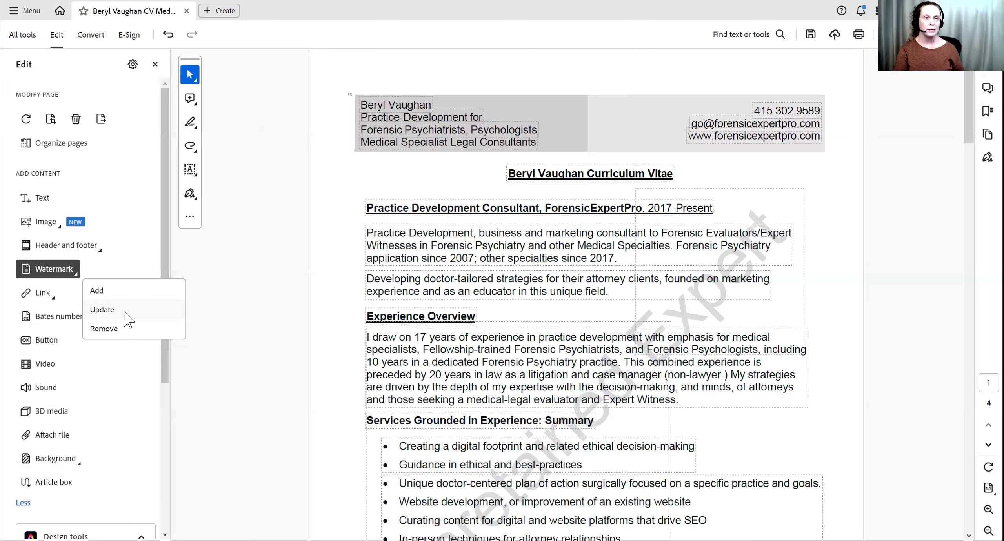
{"action": "left_click", "coordinate": [122, 309]}
{"action": "left_click_drag", "start_coordinate": [294, 302], "coordinate": [294, 303]}
{"action": "left_click", "coordinate": [377, 306]}
{"action": "left_click", "coordinate": [377, 307]}
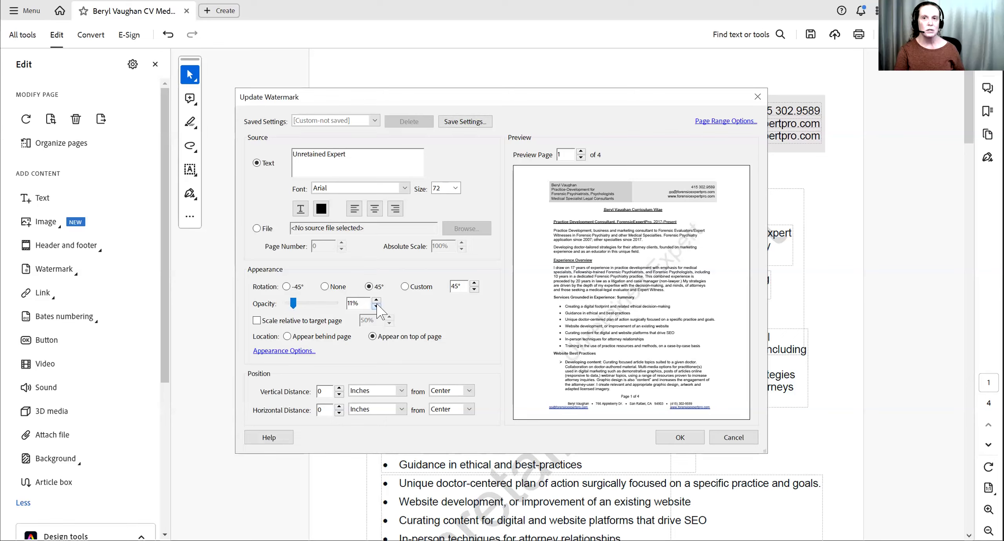
{"action": "left_click", "coordinate": [377, 306]}
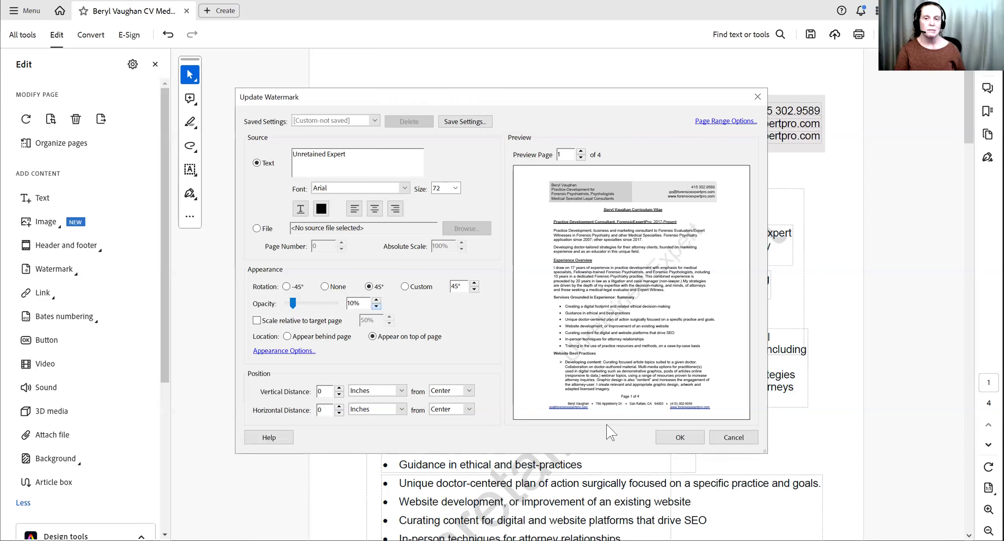
{"action": "left_click", "coordinate": [673, 443]}
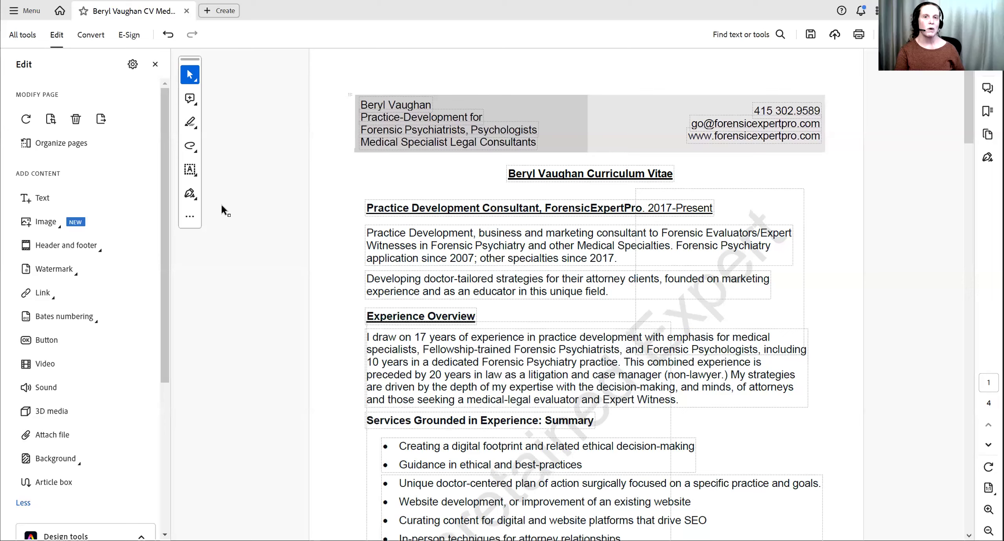
- Save the CV as a new PDF in 'webinar how to add a watermark', adding '24' to its name
{"action": "left_click", "coordinate": [19, 16]}
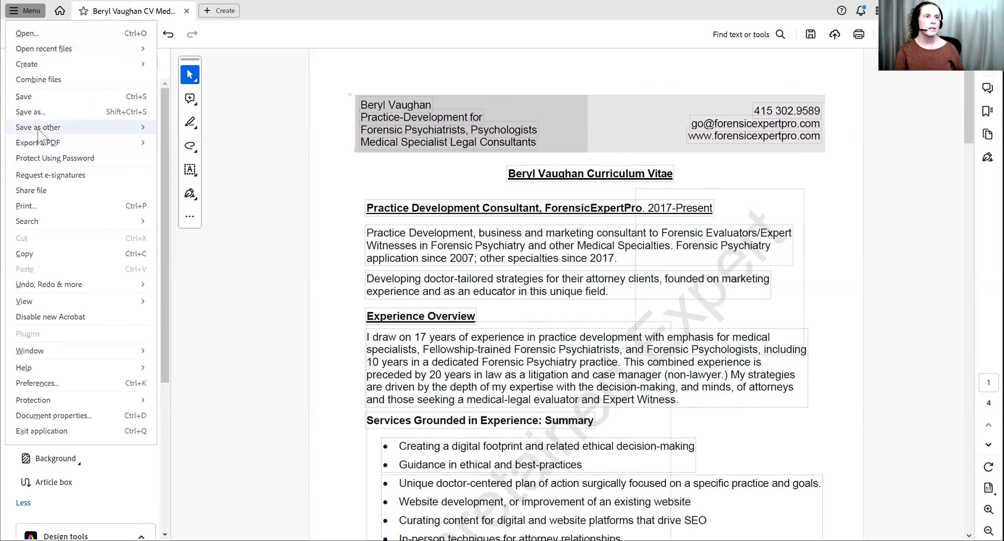
{"action": "left_click", "coordinate": [38, 114]}
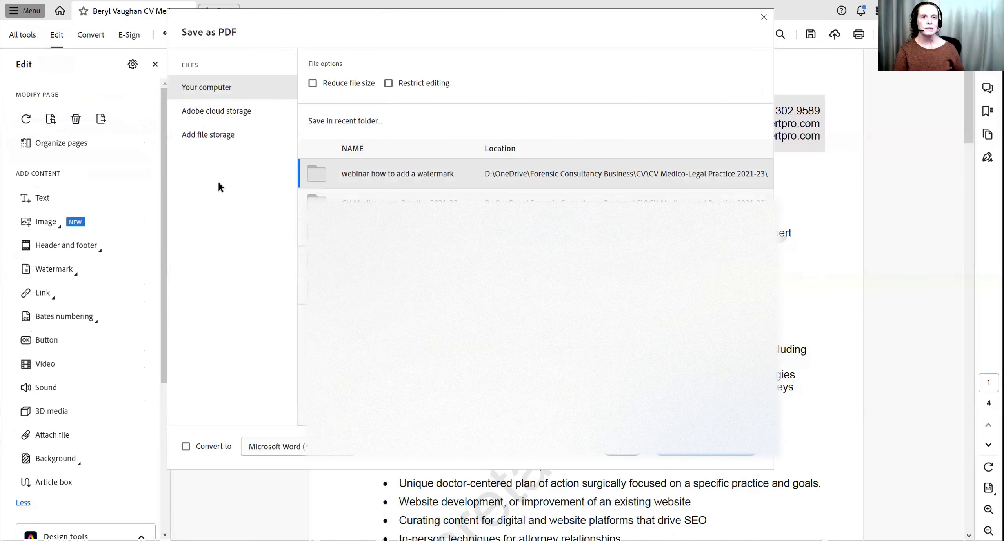
{"action": "left_click", "coordinate": [370, 176]}
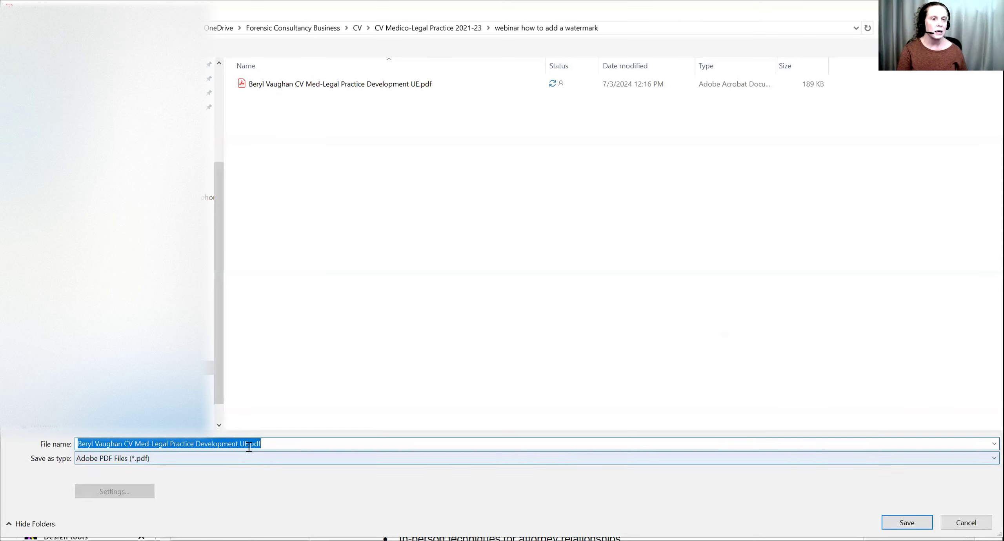
{"action": "left_click", "coordinate": [249, 448]}
{"action": "type", "text": "24"}
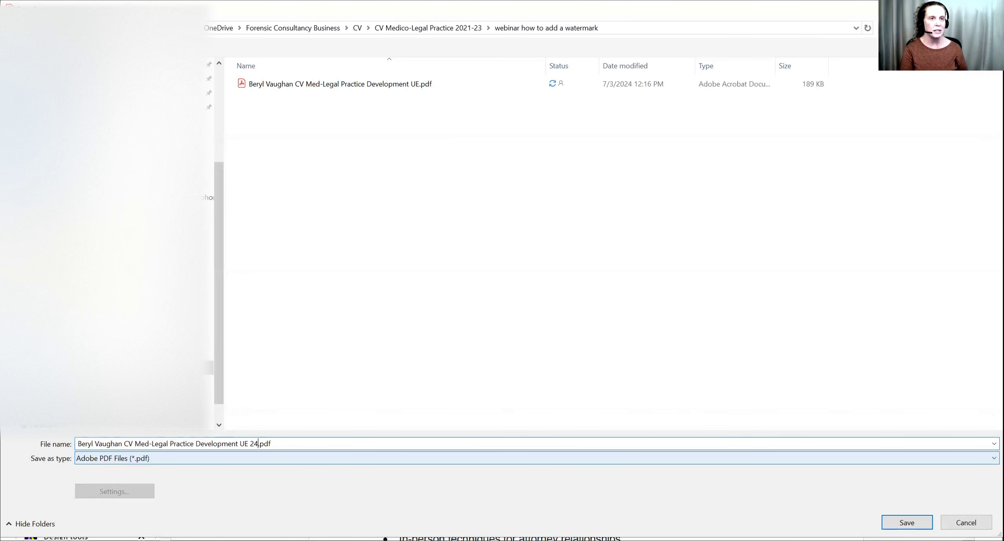
{"action": "key", "text": "Return"}
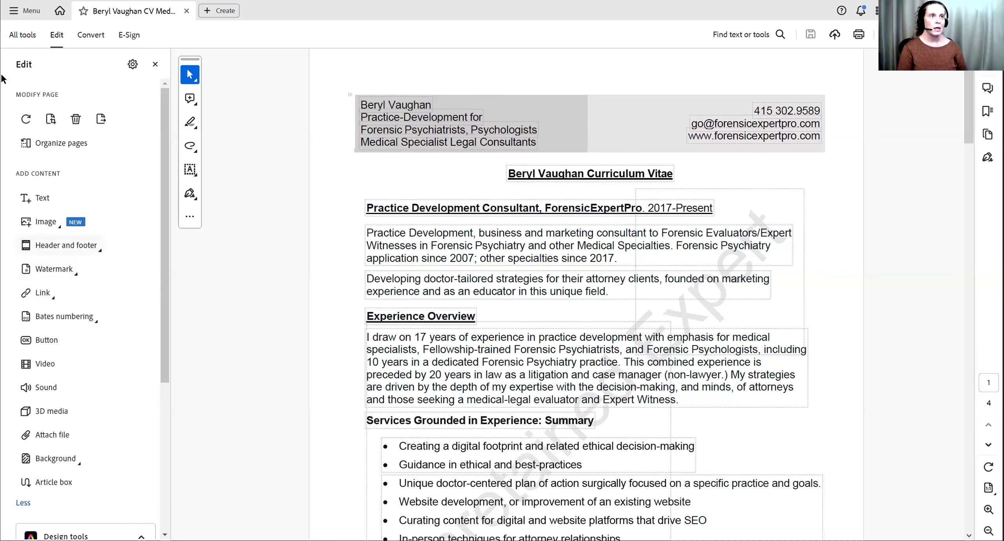
- Protect the CV with a viewing password using Protect a PDF, entering the password twice
{"action": "left_click", "coordinate": [22, 37]}
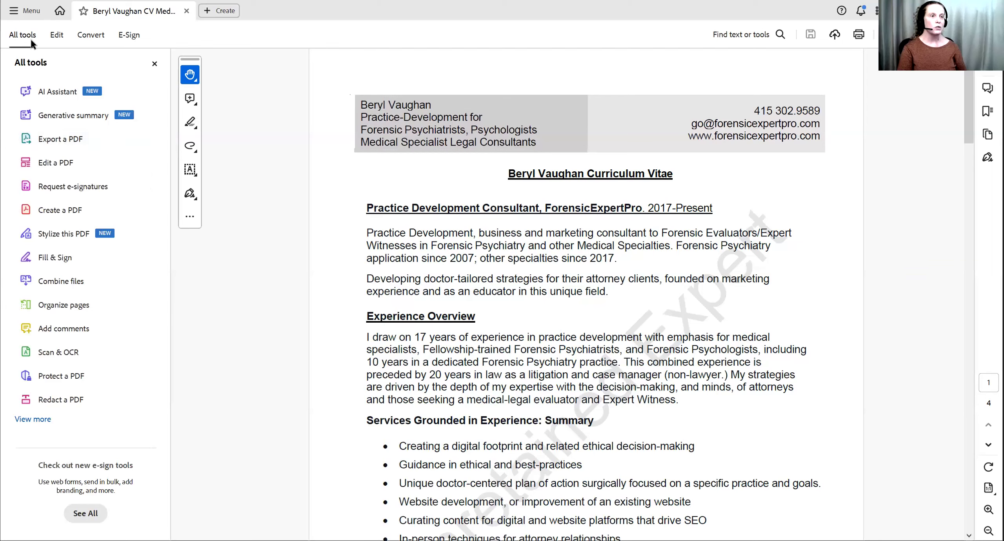
{"action": "left_click", "coordinate": [41, 378]}
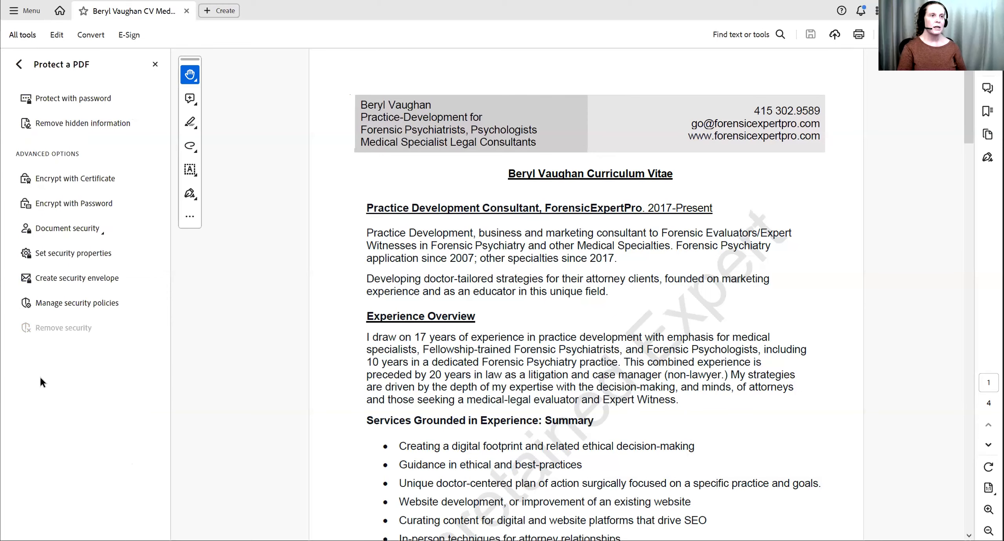
{"action": "left_click", "coordinate": [47, 99]}
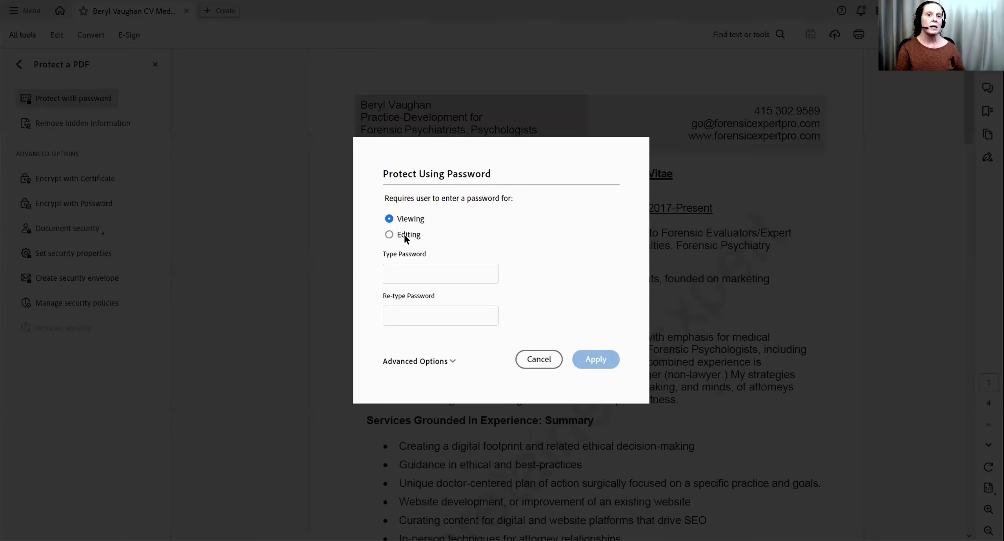
{"action": "left_click", "coordinate": [423, 269]}
{"action": "type", "text": "password123"}
{"action": "key", "text": "Tab"}
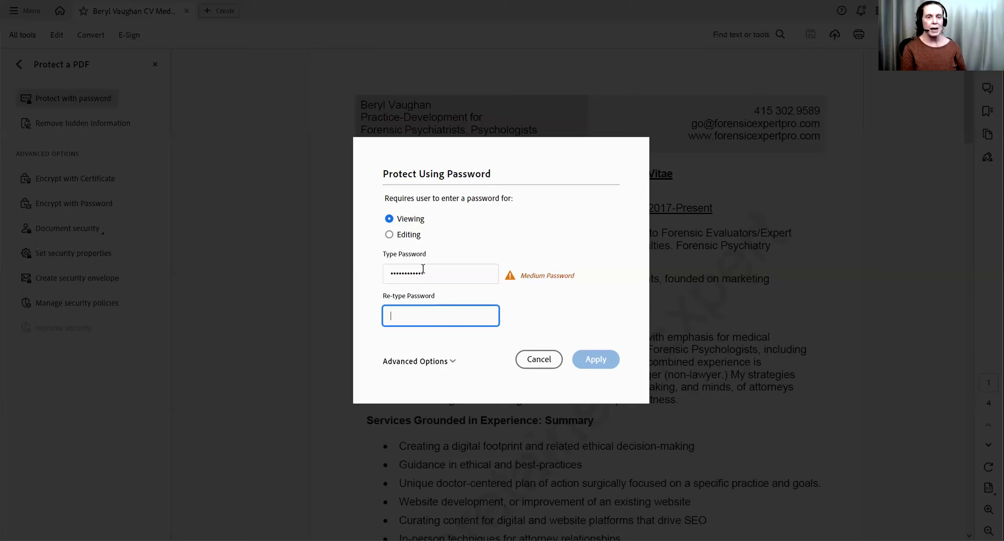
{"action": "type", "text": "password123"}
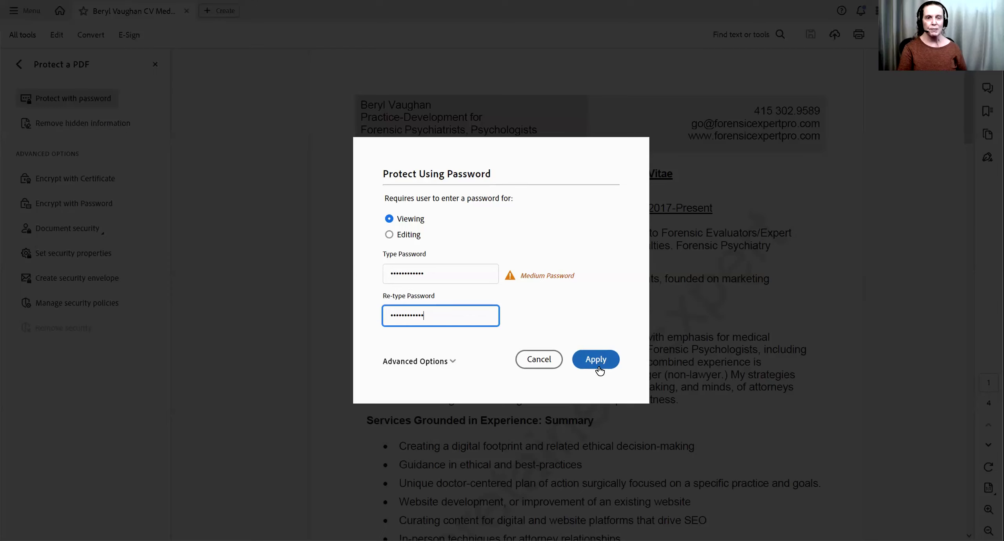
{"action": "left_click", "coordinate": [597, 362]}
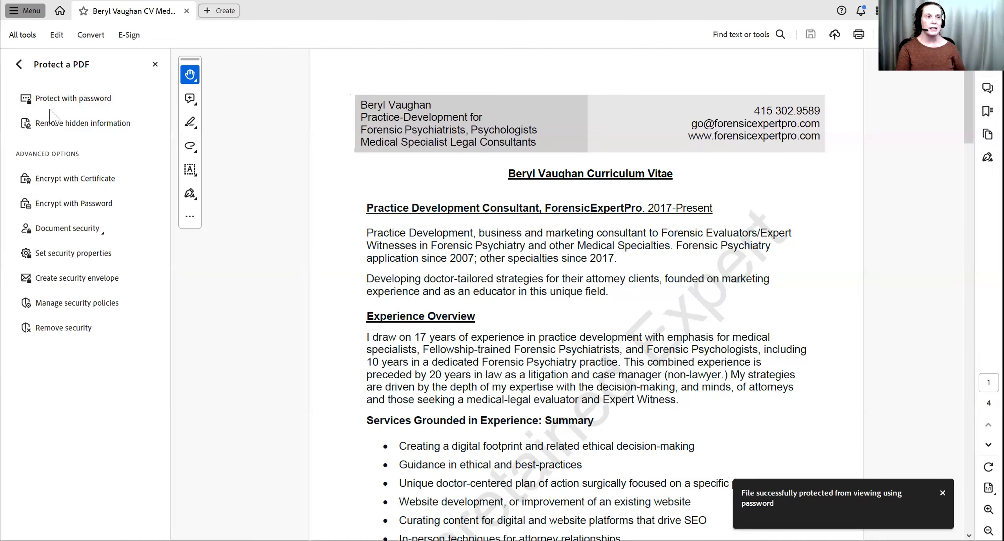
{"action": "left_click", "coordinate": [16, 12]}
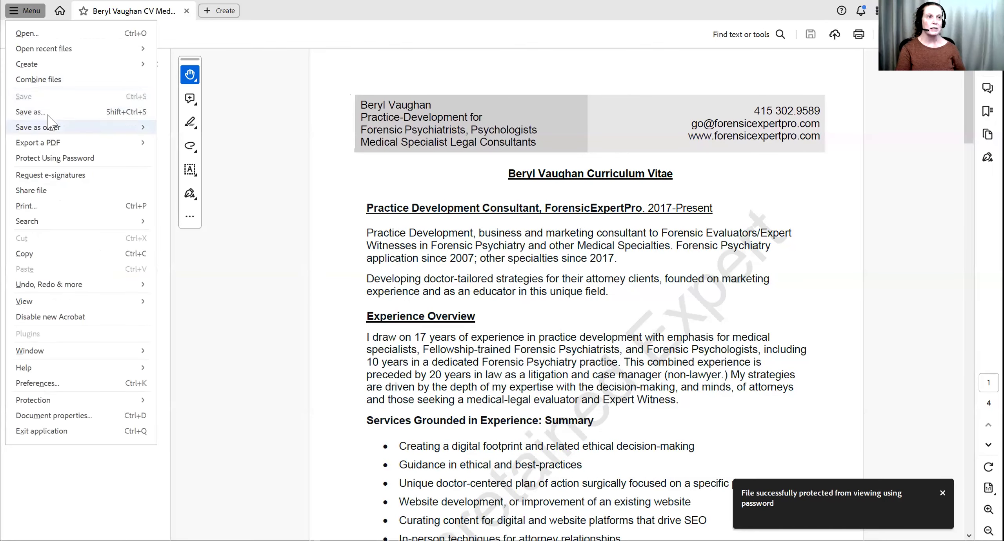
- Save the protected CV into the 'webinar how to add a watermark' folder with 'PW' inserted before '24' in the file name
{"action": "left_click", "coordinate": [48, 115]}
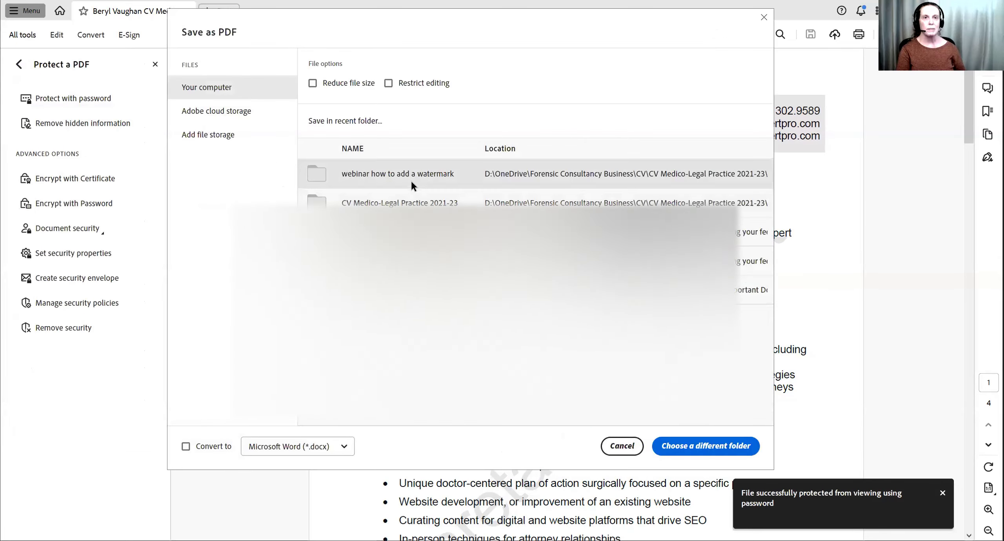
{"action": "left_click", "coordinate": [398, 174]}
{"action": "left_click", "coordinate": [250, 444]}
{"action": "type", "text": "PW 24.pdf"}
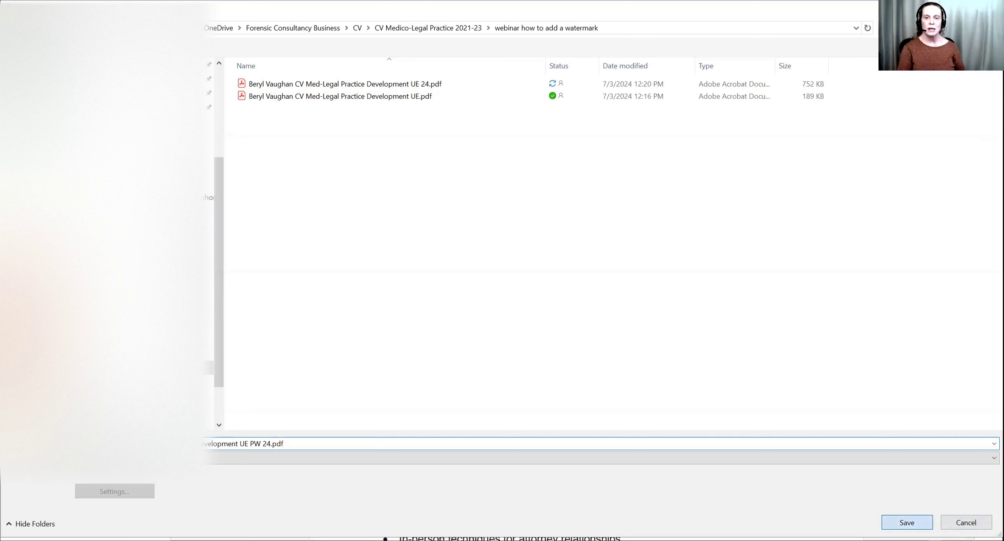
{"action": "left_click", "coordinate": [907, 523]}
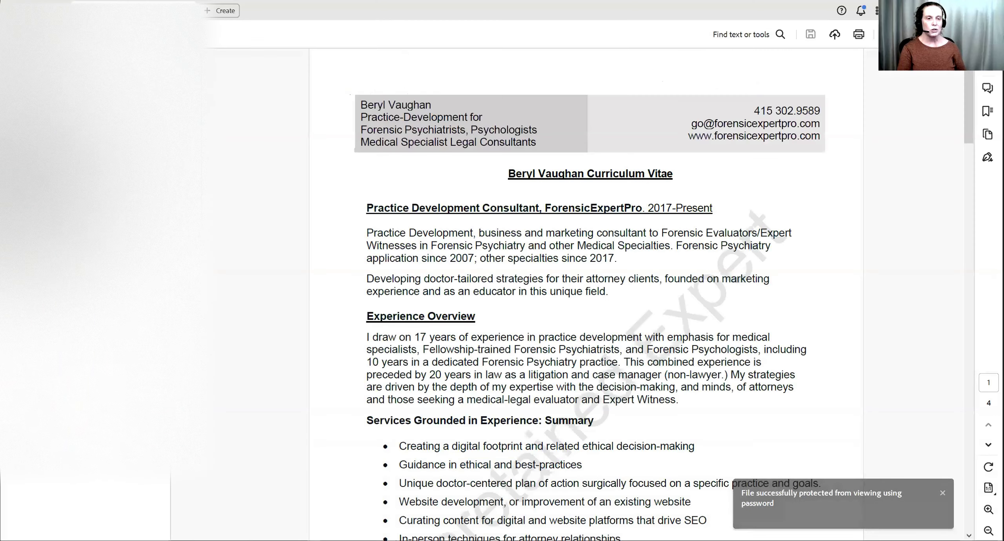